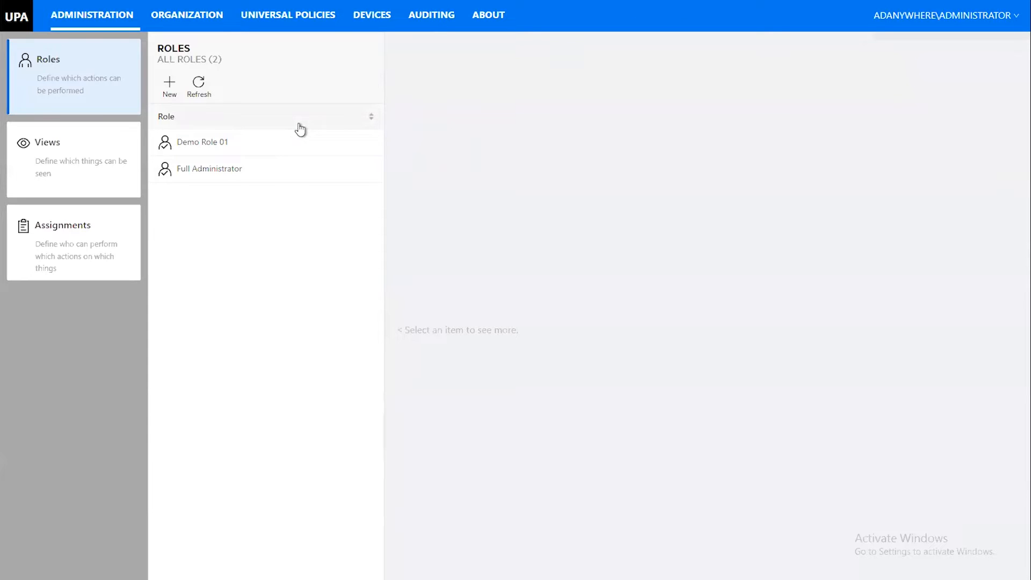
Create a new role named "Demo Role 02" and show its details.
left_click(199, 142)
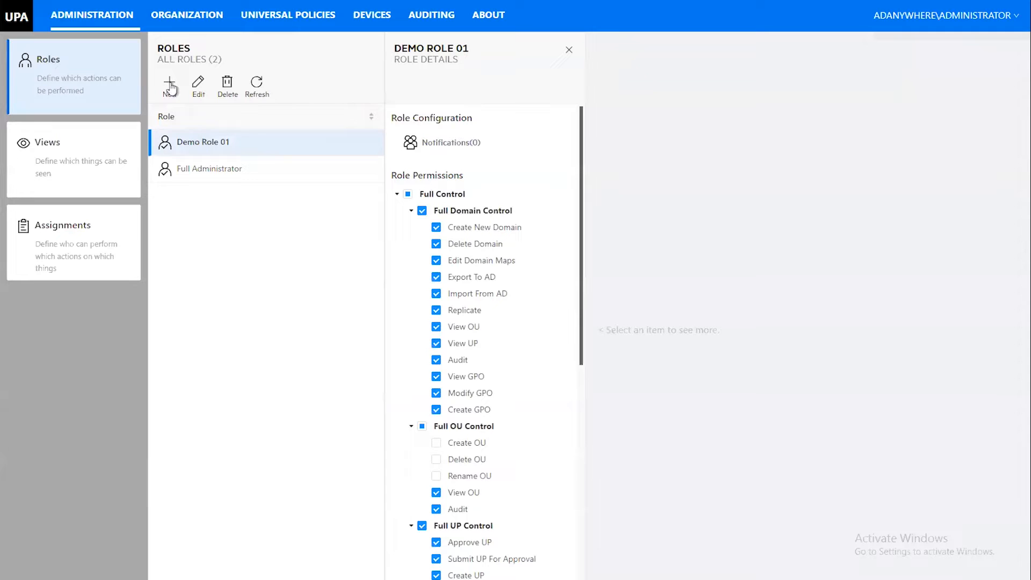
left_click(170, 86)
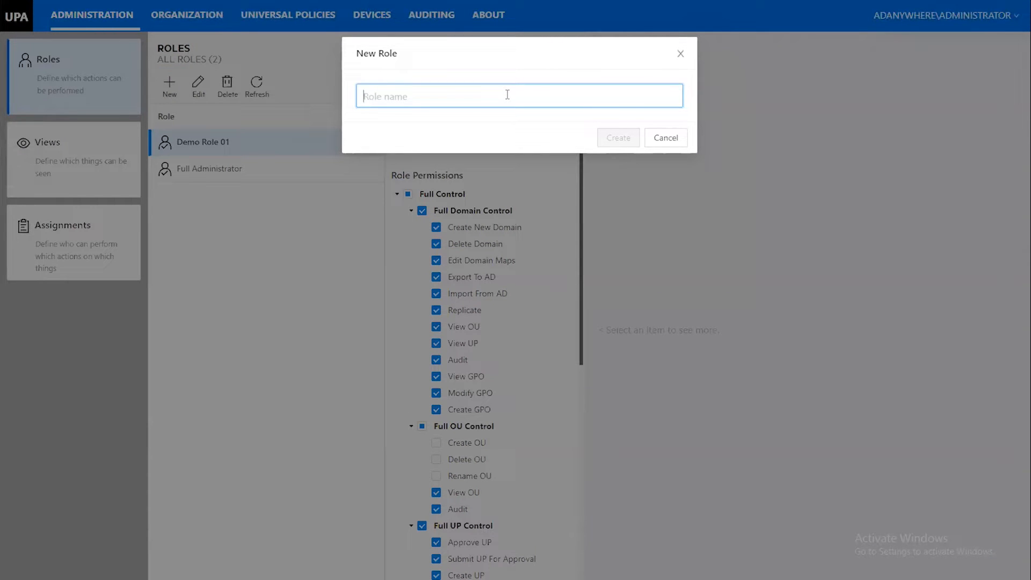
type("N")
key("BackSpace")
type("Demo")
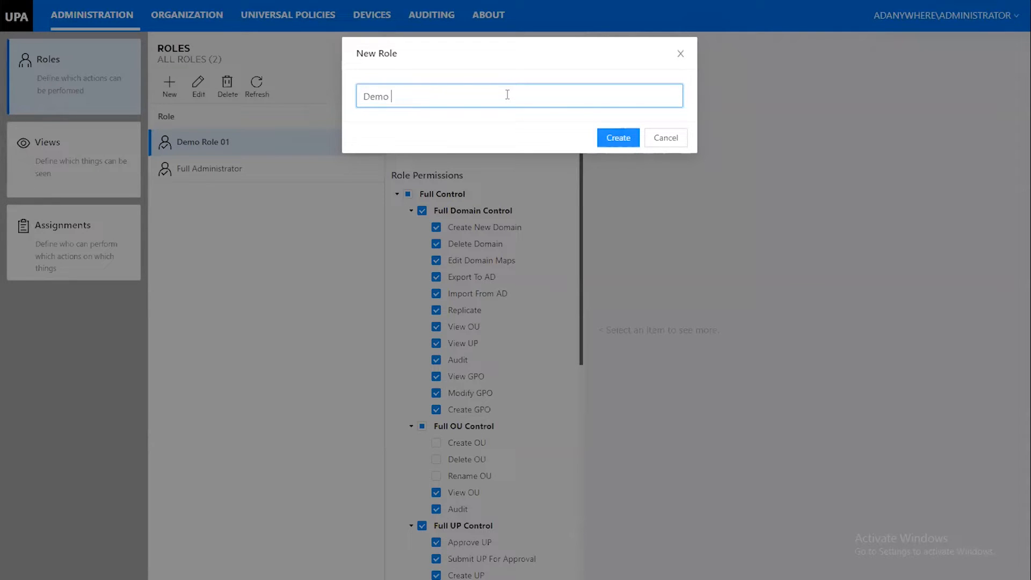
type(" Role 02")
left_click(622, 139)
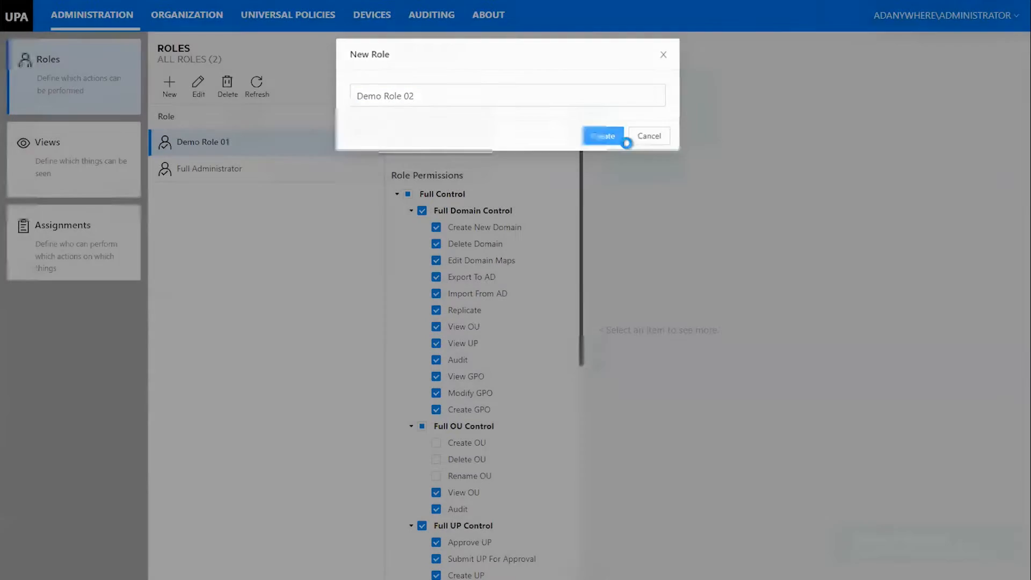
left_click(311, 163)
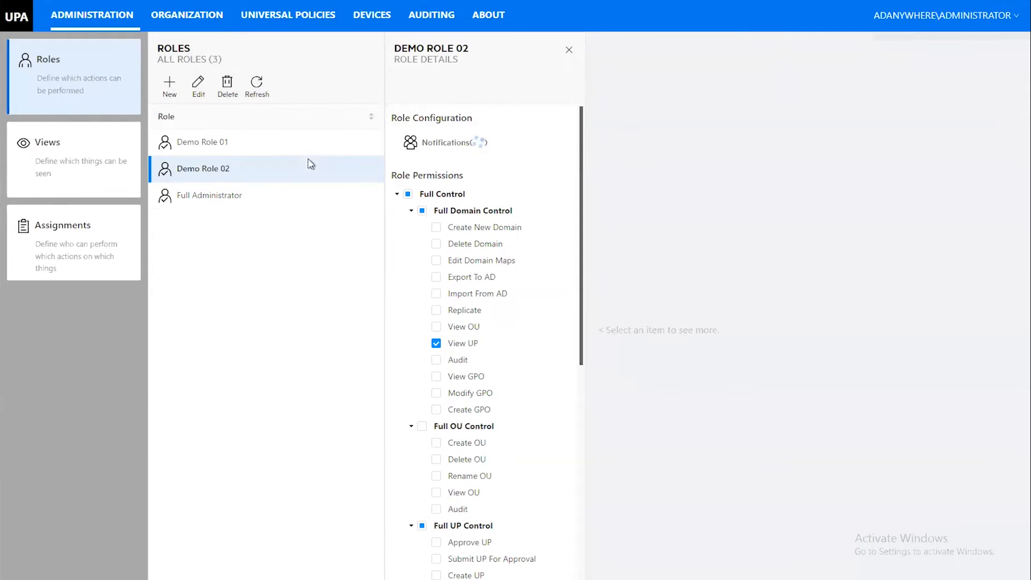
Examine the permissions offered for Demo Role 02, from the domain, OU and UP groups down to AD, GPO, delegation and agent control.
left_click(198, 85)
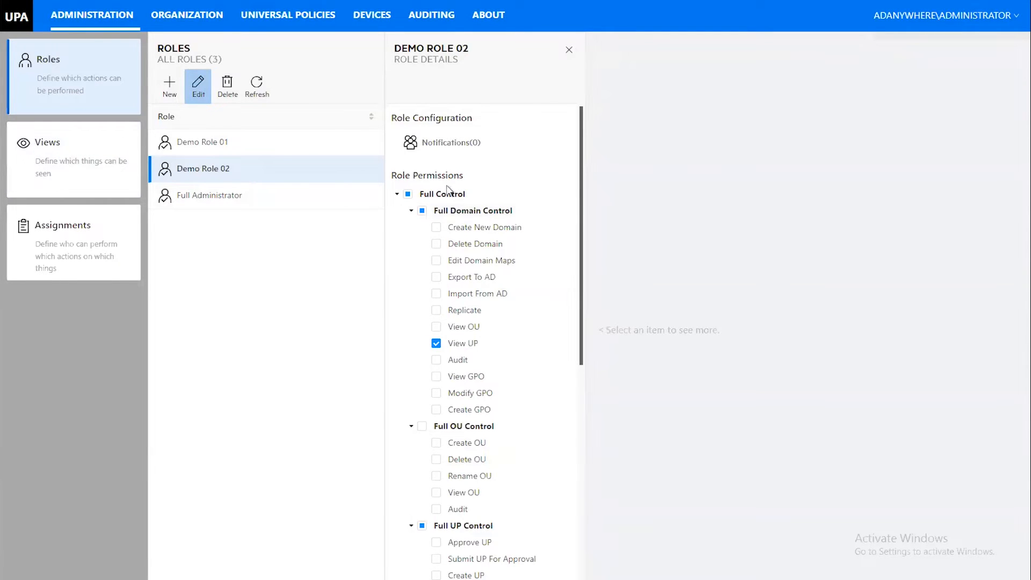
scroll(470, 226, "down", 3)
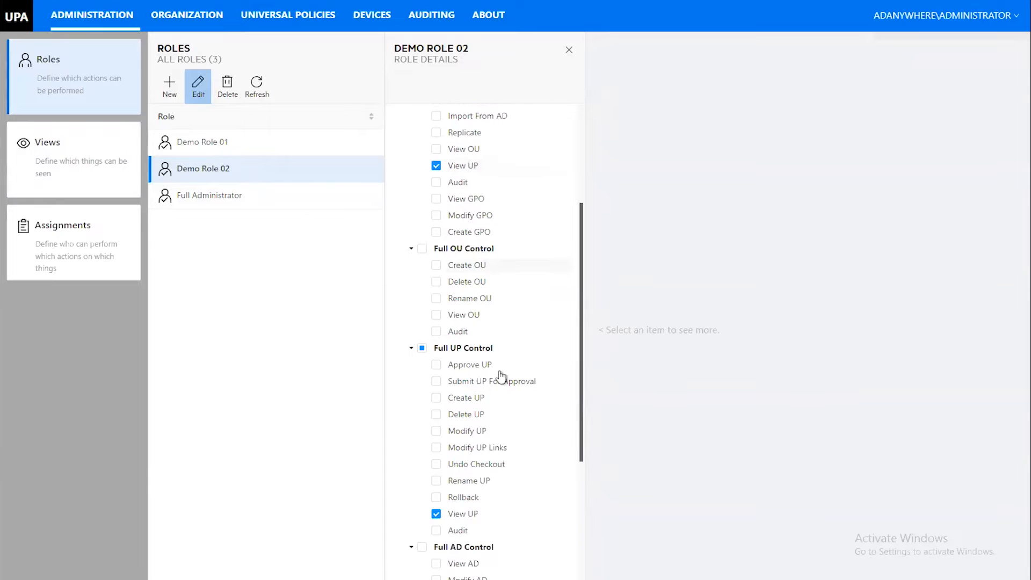
scroll(488, 408, "up", 3)
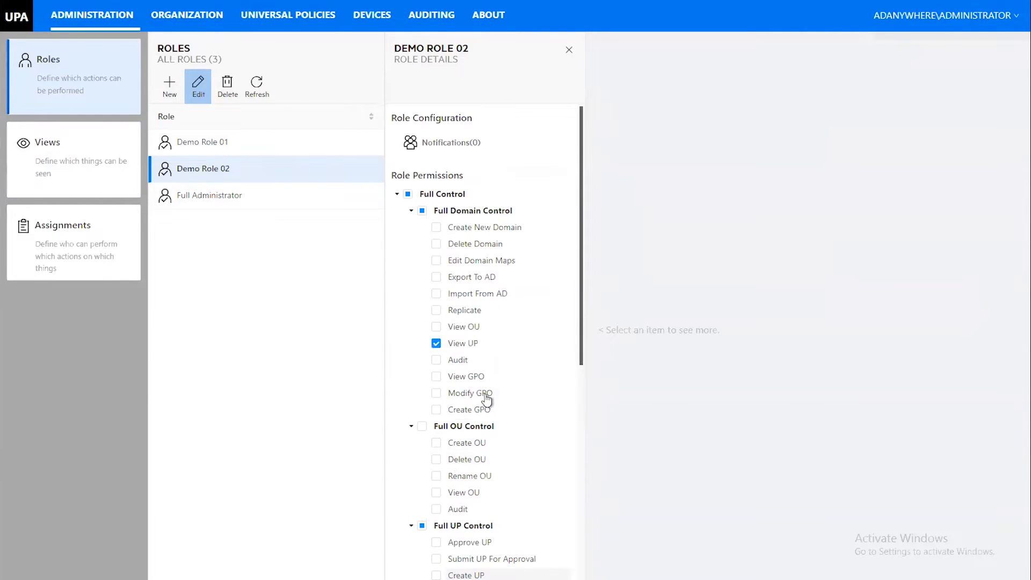
mouse_move(486, 400)
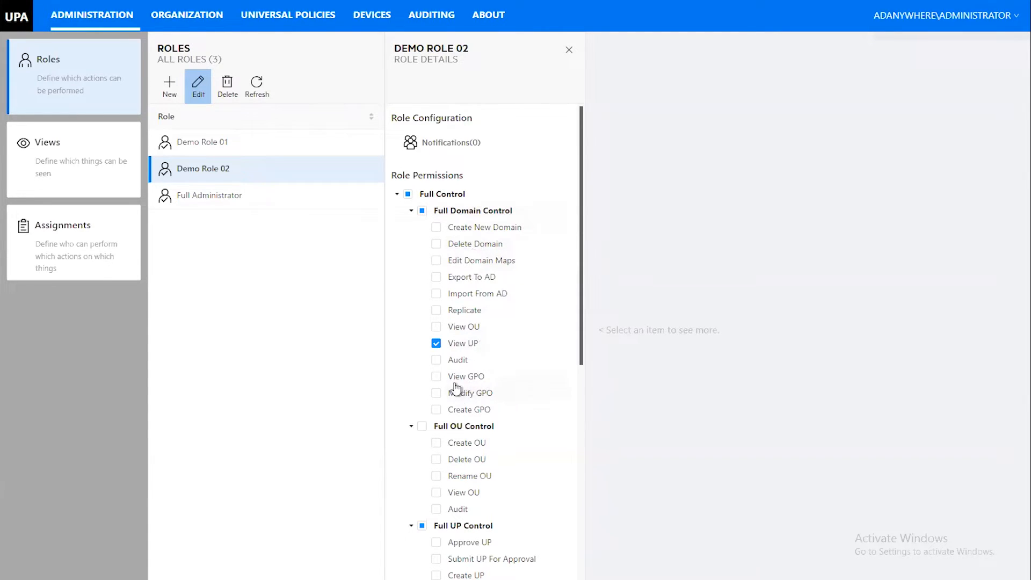
scroll(465, 424, "down", 1)
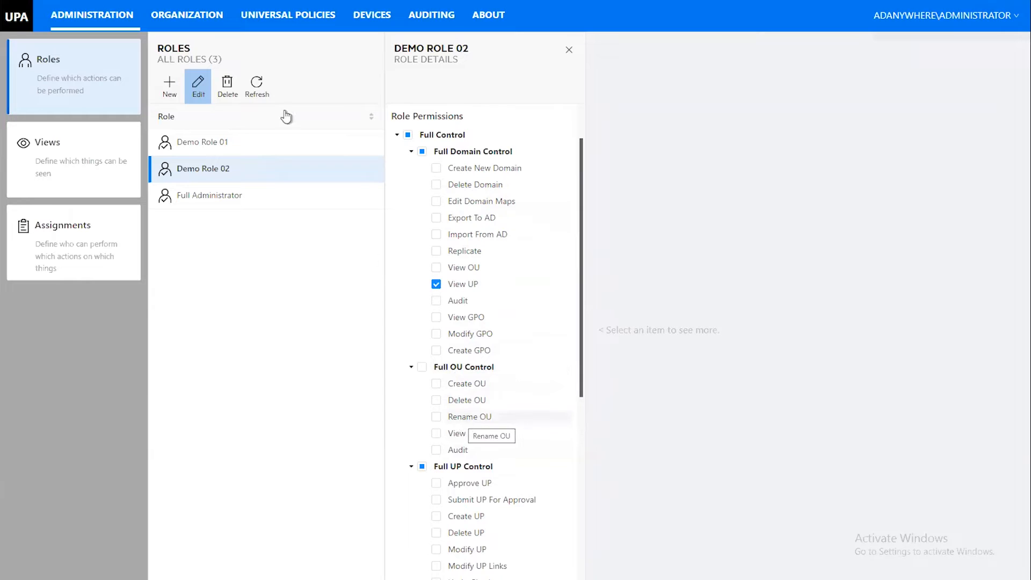
scroll(524, 369, "down", 3)
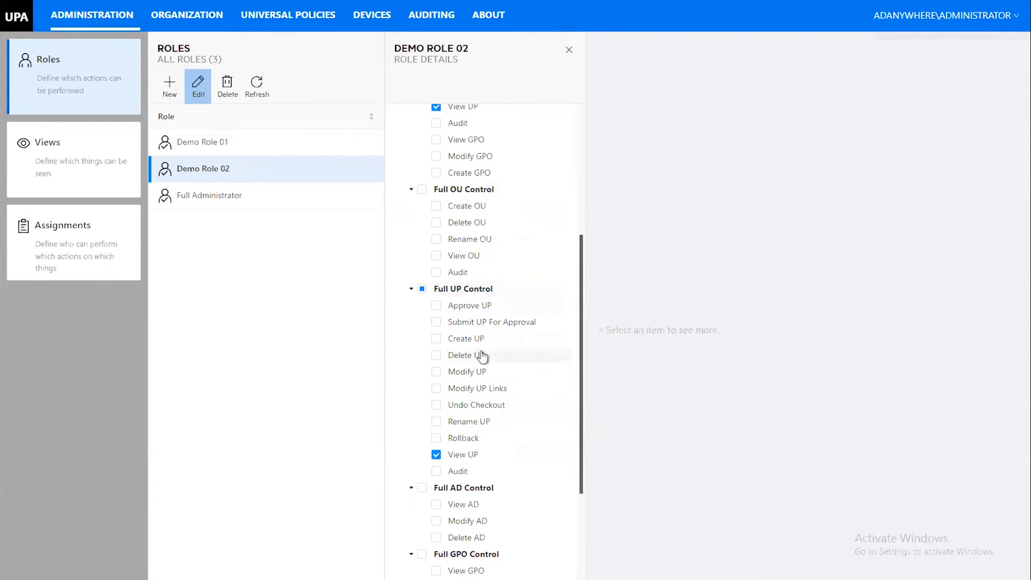
scroll(491, 387, "down", 1)
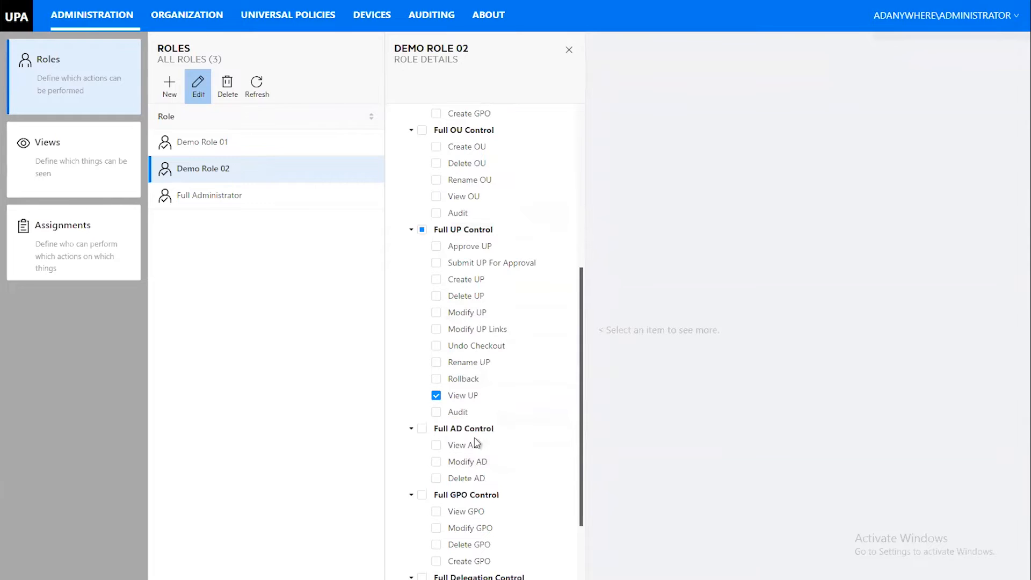
mouse_move(458, 477)
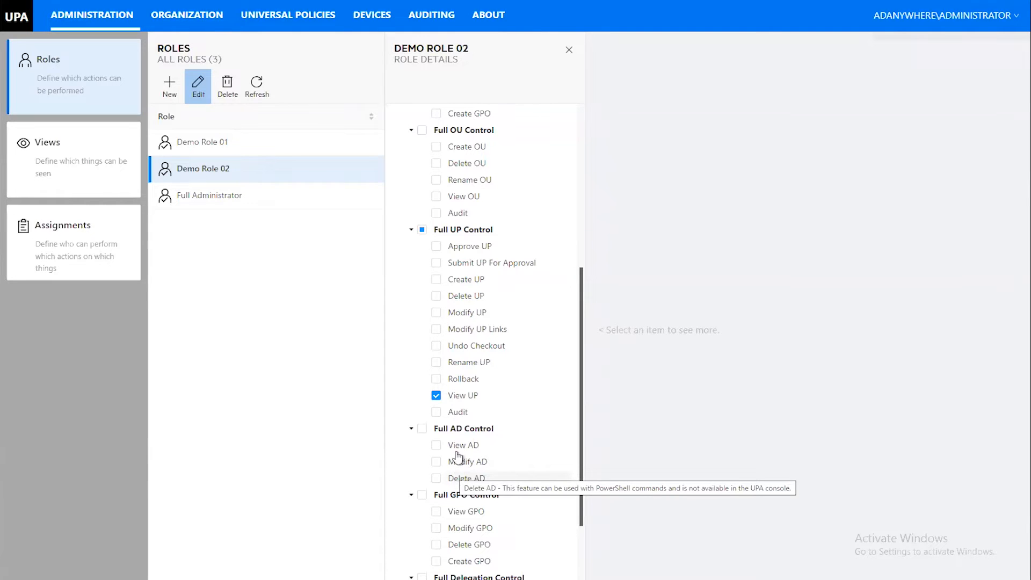
scroll(519, 440, "down", 2)
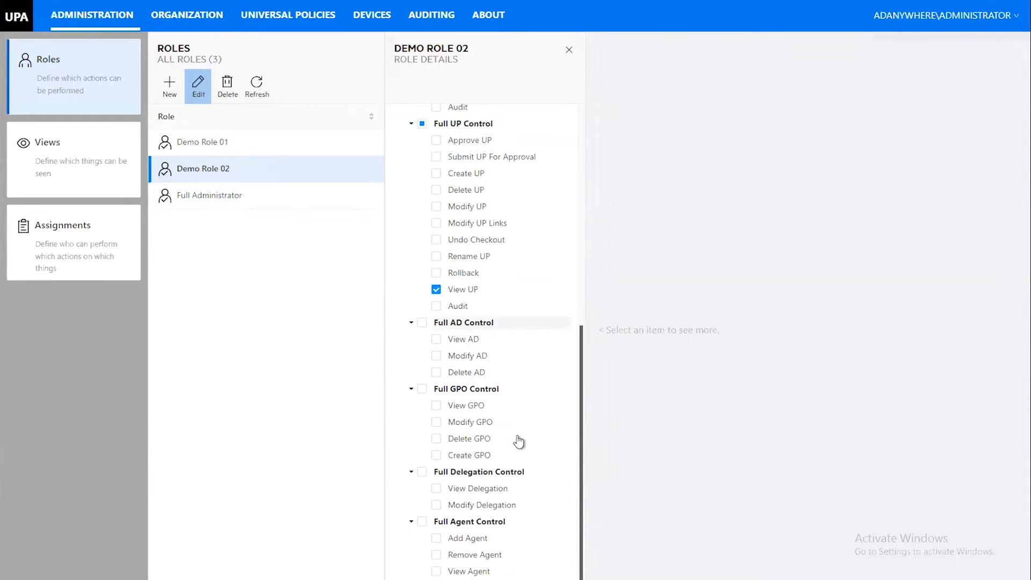
mouse_move(494, 436)
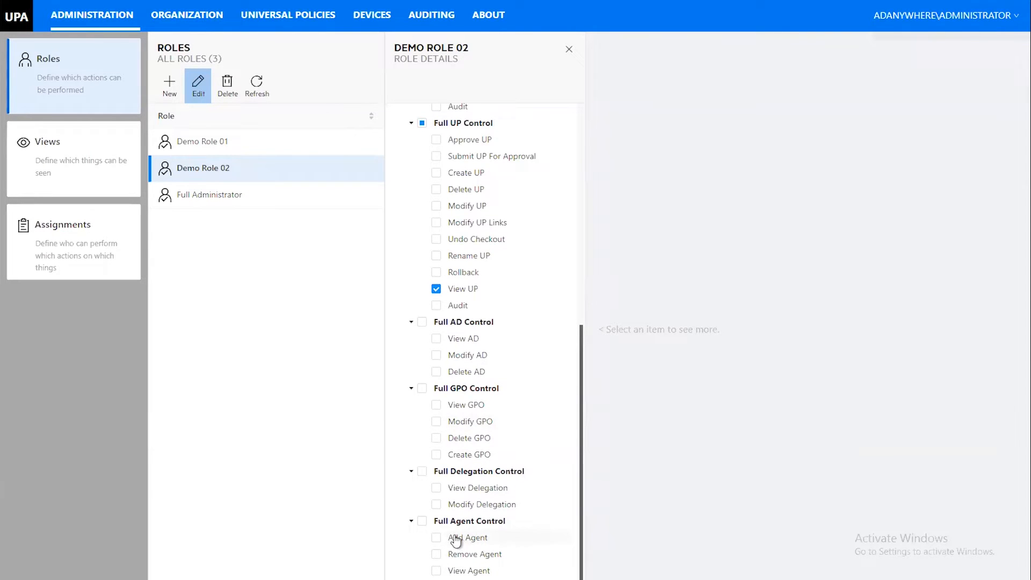
mouse_move(518, 544)
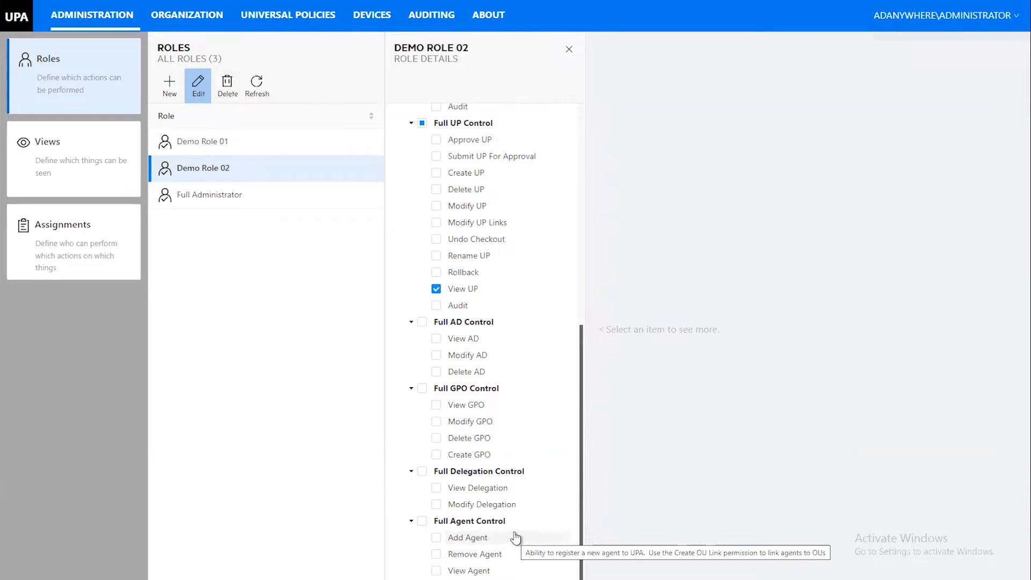
Clear every Full Domain Control permission for Demo Role 02 and grant it Full OU Control.
scroll(496, 213, "up", 5)
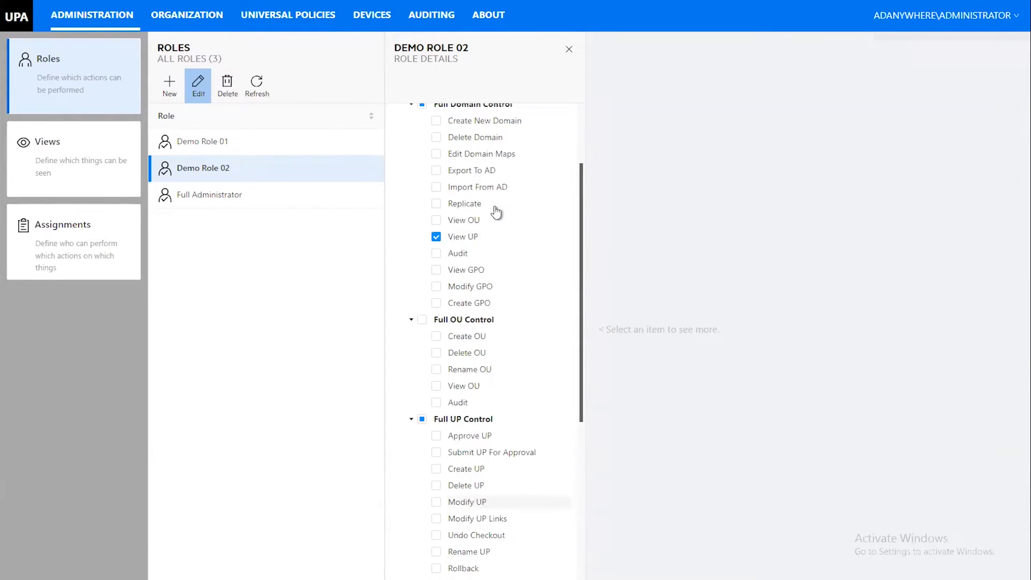
scroll(496, 212, "up", 2)
left_click(423, 212)
left_click(423, 213)
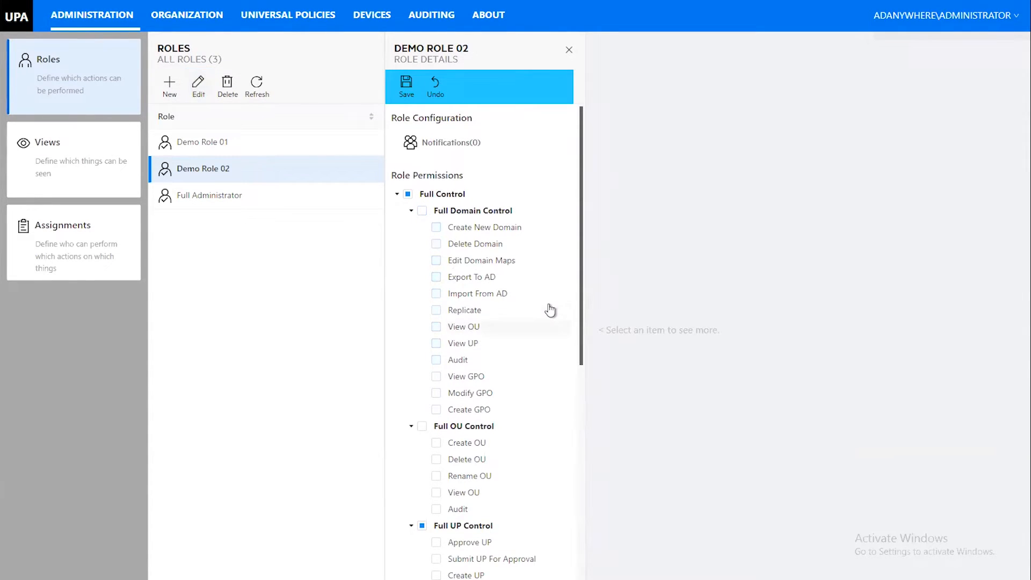
scroll(548, 310, "down", 3)
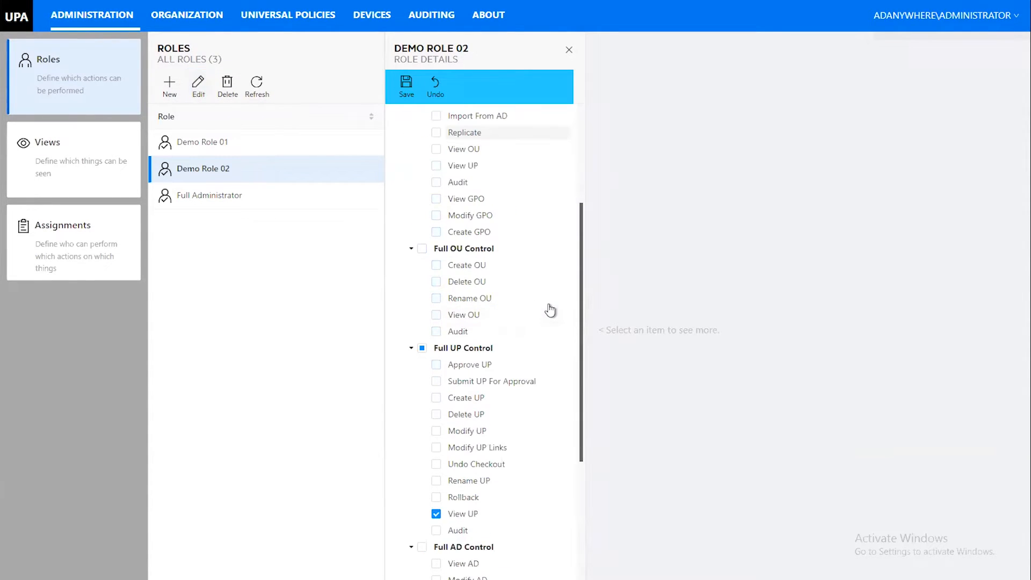
left_click(423, 249)
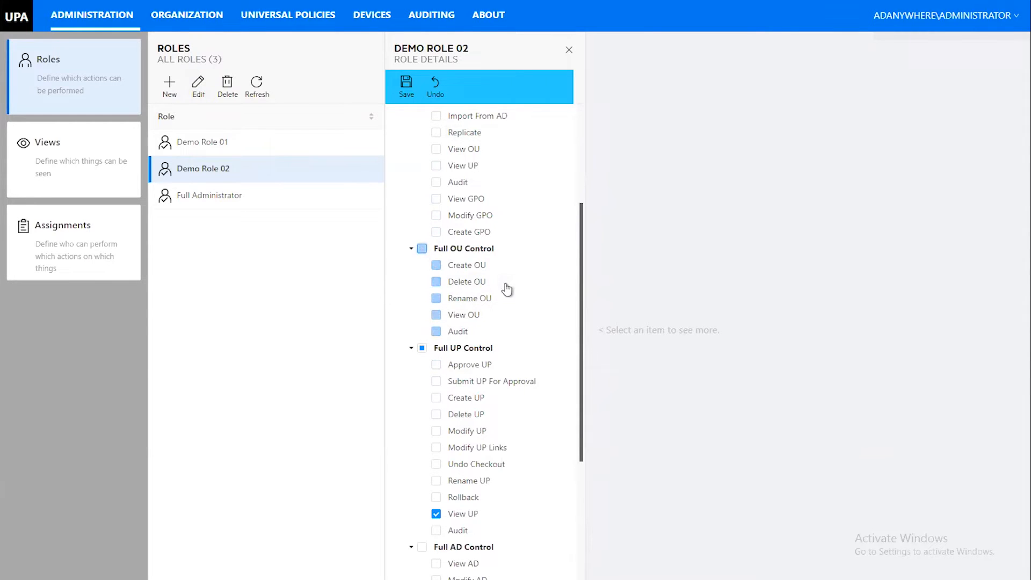
Grant Full UP Control to Demo Role 02 and save the role's permissions.
scroll(521, 318, "down", 2)
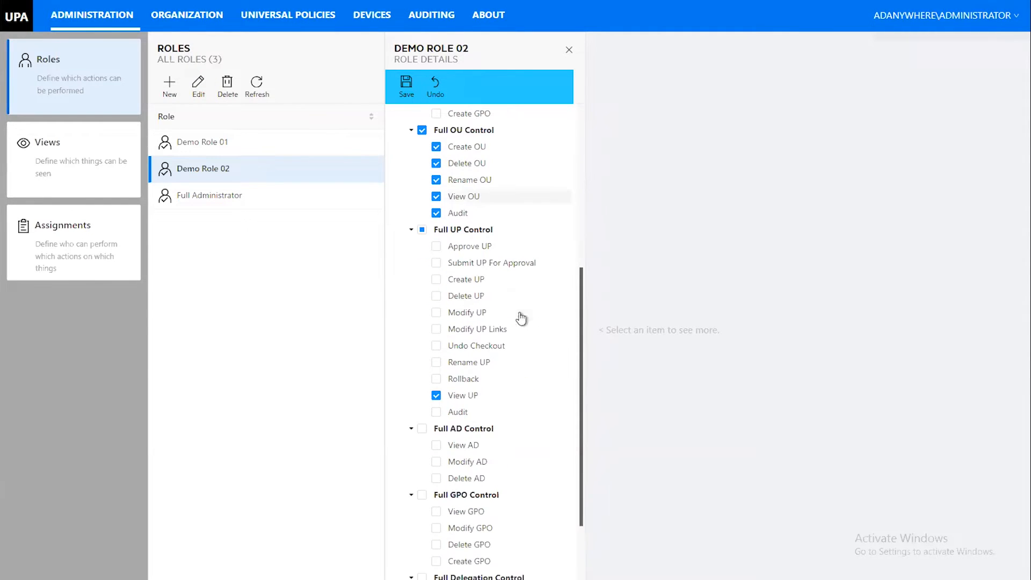
left_click(417, 230)
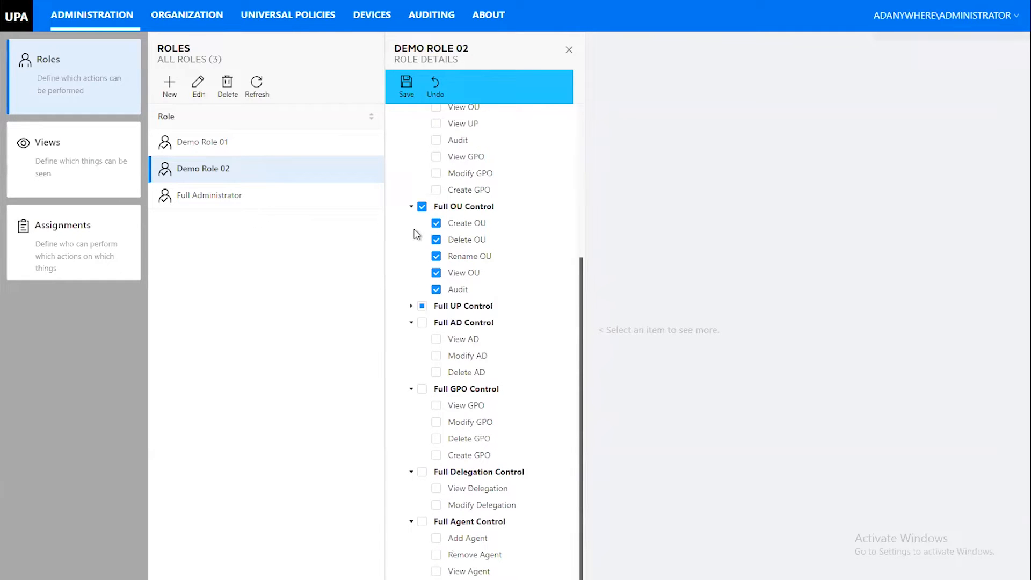
left_click(411, 305)
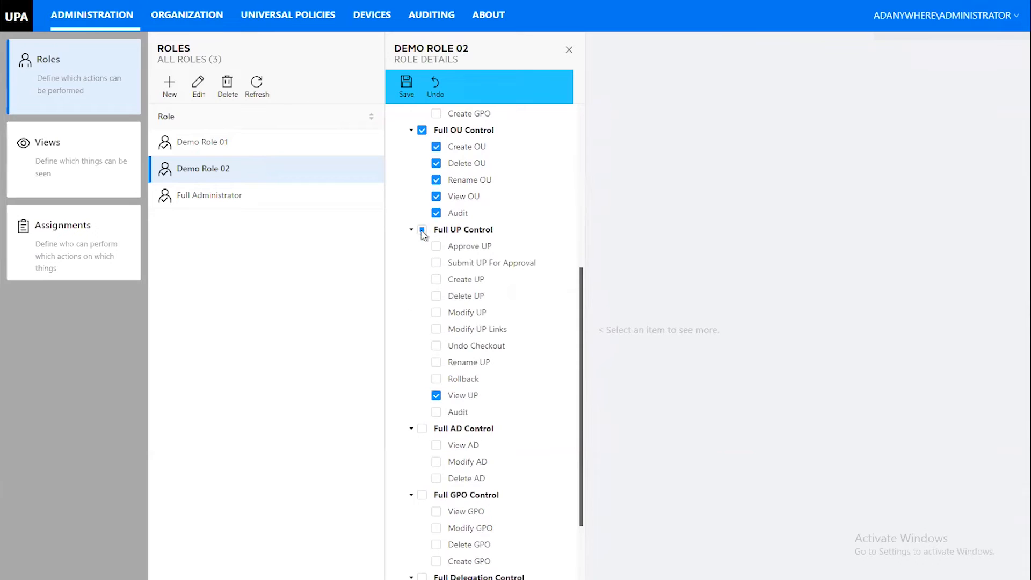
left_click(422, 230)
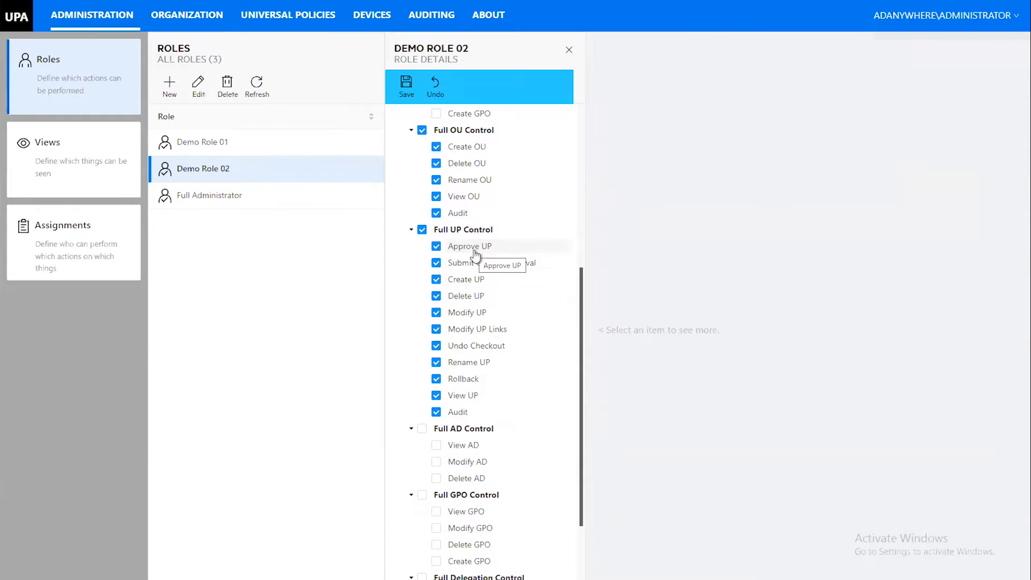
left_click(407, 88)
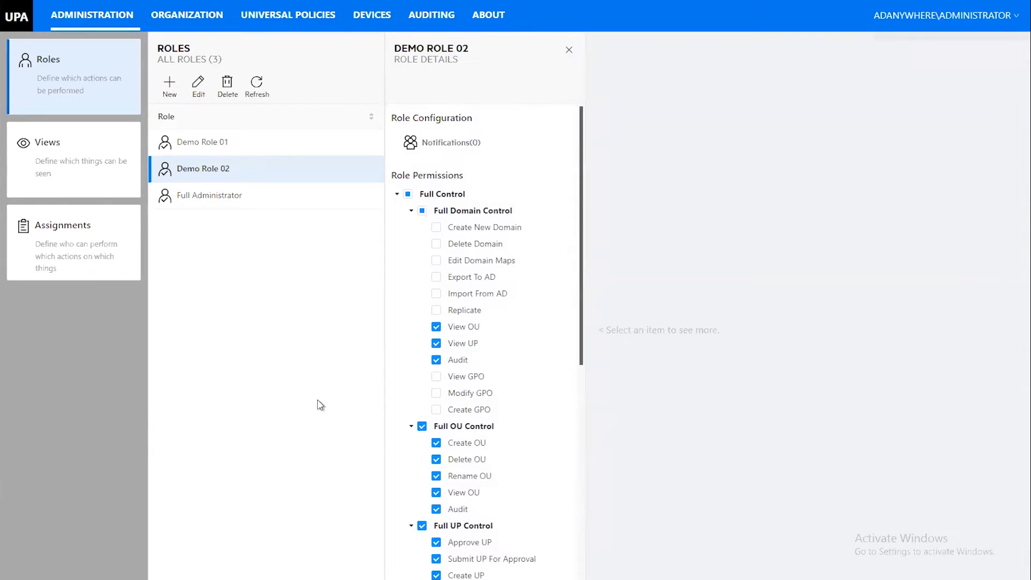
Start a new view in the Views section and name it "Demo View 02".
left_click(69, 163)
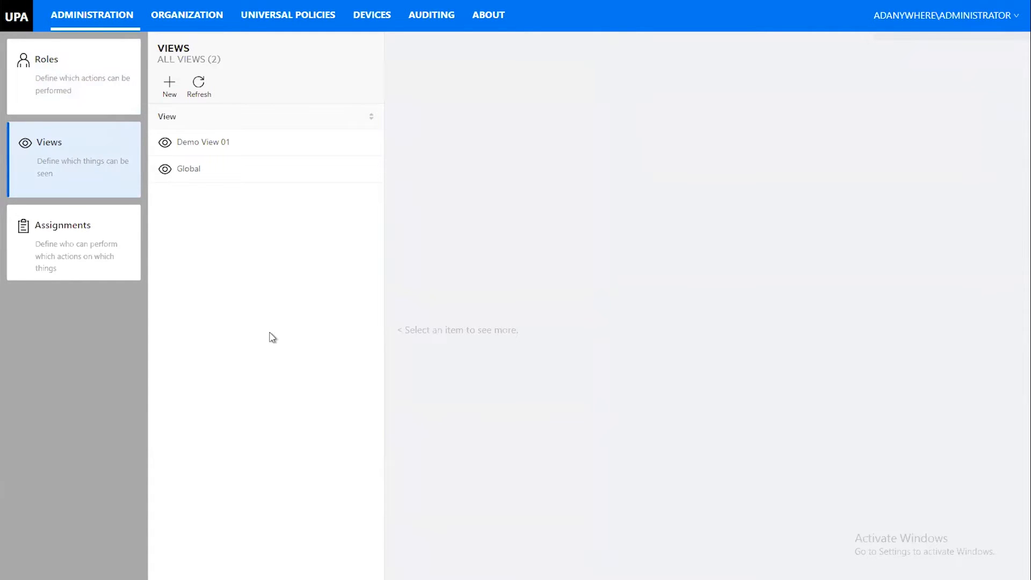
left_click(225, 144)
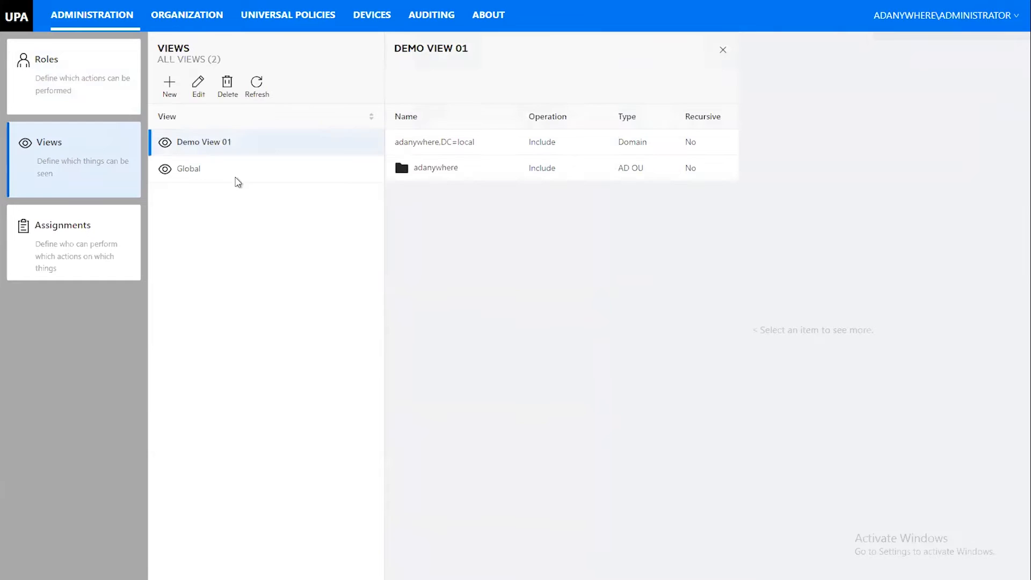
left_click(170, 85)
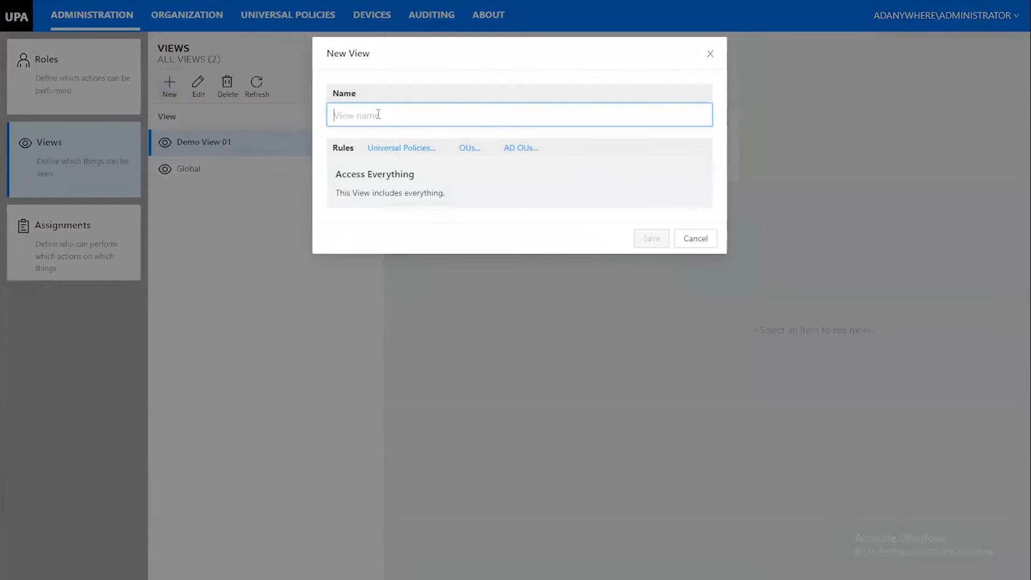
type("Demo View 02")
Check the selectable universal policies without choosing any, and include the repository's adanywhere domain through the view's OU rules.
left_click(394, 152)
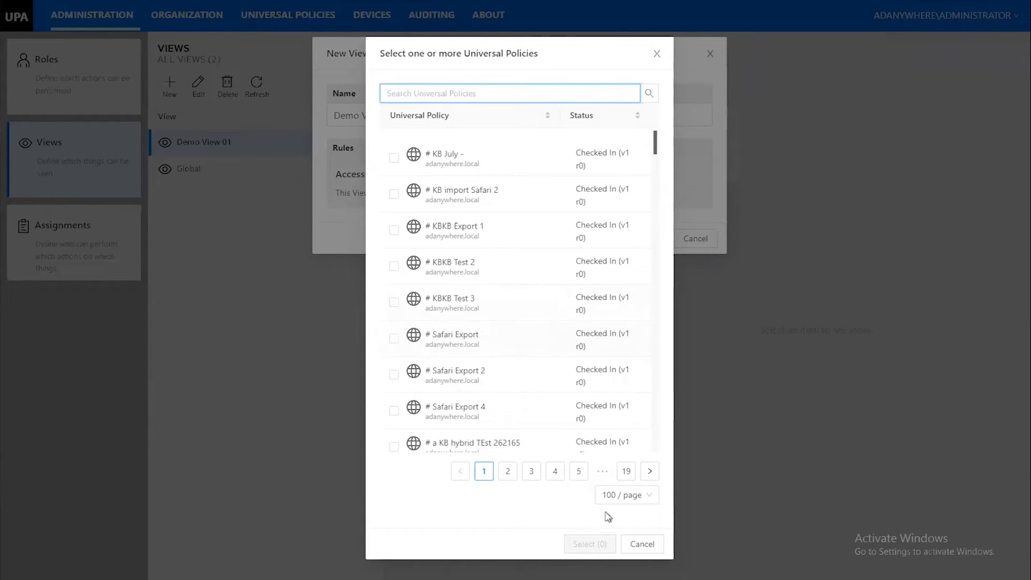
left_click(645, 545)
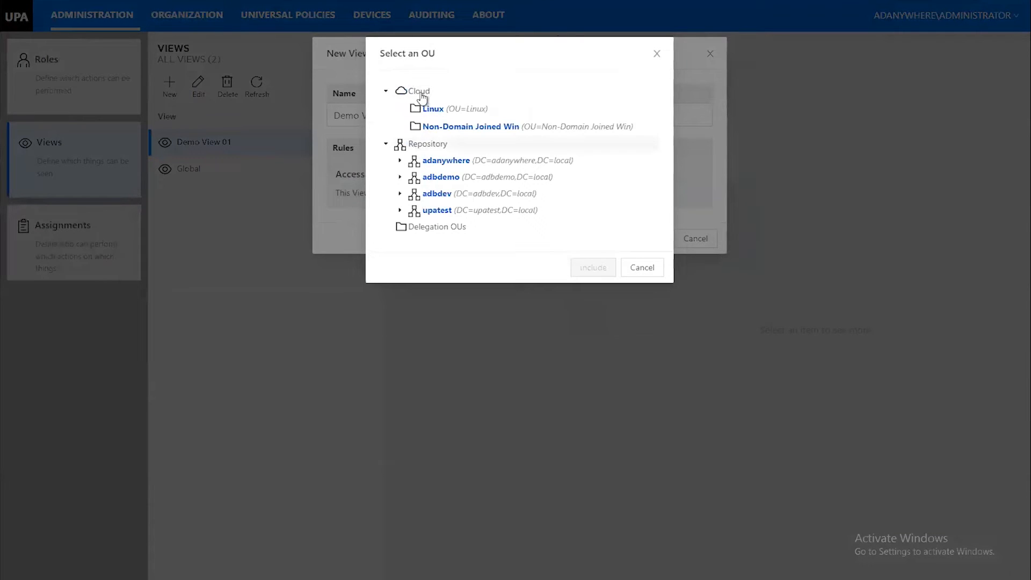
left_click(453, 163)
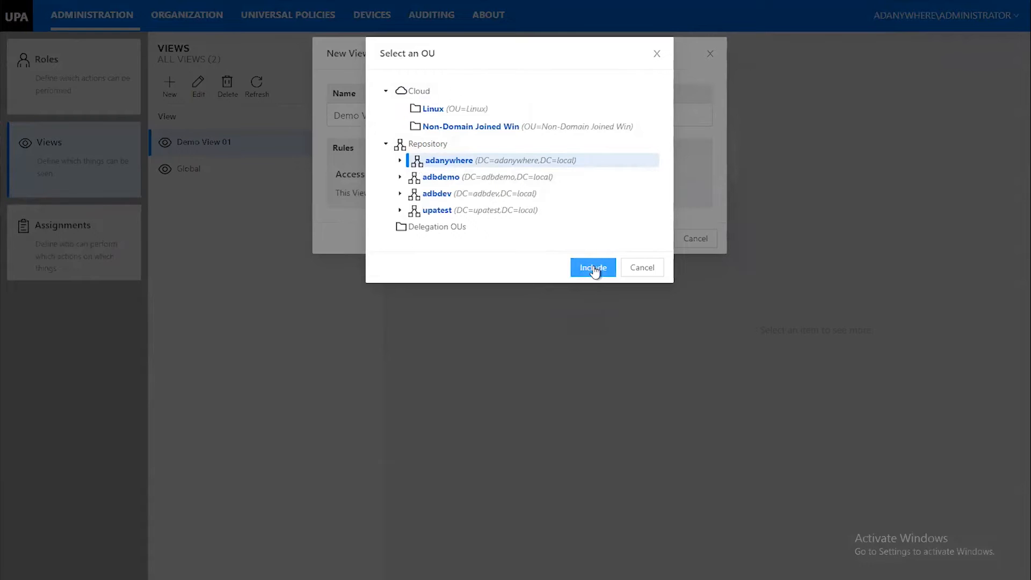
left_click(594, 269)
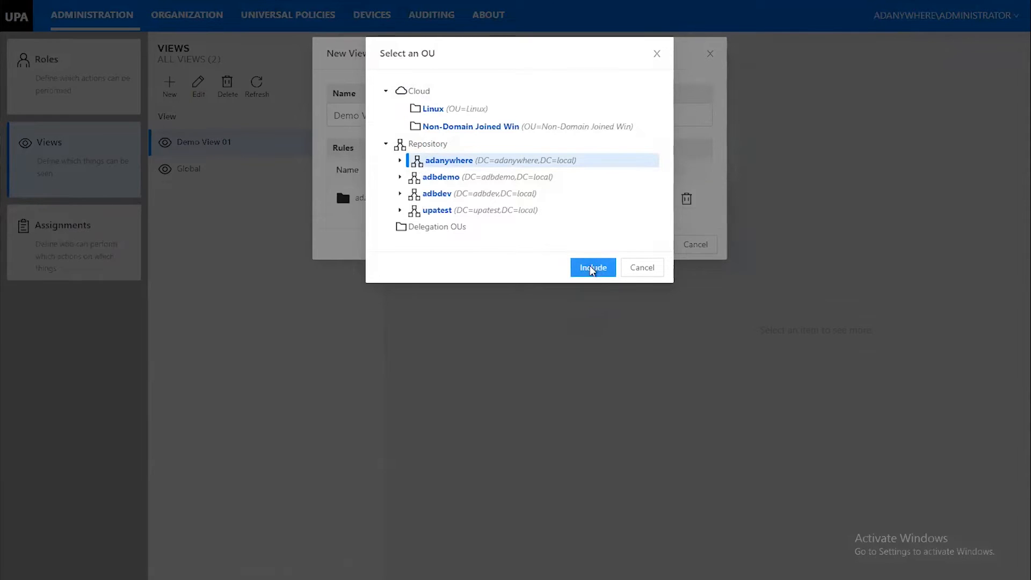
Add a second include rule for the adanywhere domain to Demo View 02, using the AD OUs selection.
left_click(520, 151)
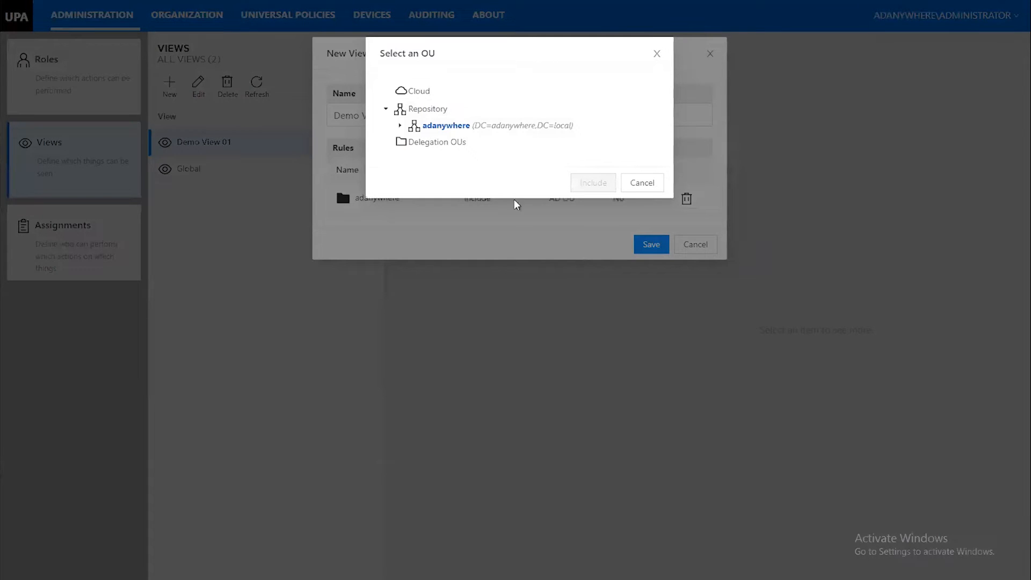
left_click(450, 126)
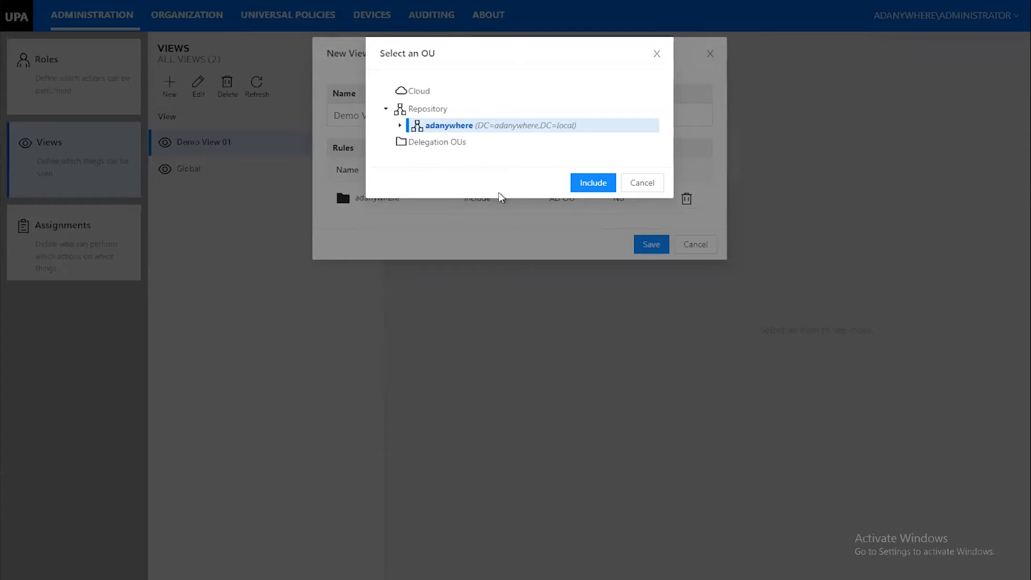
left_click(601, 182)
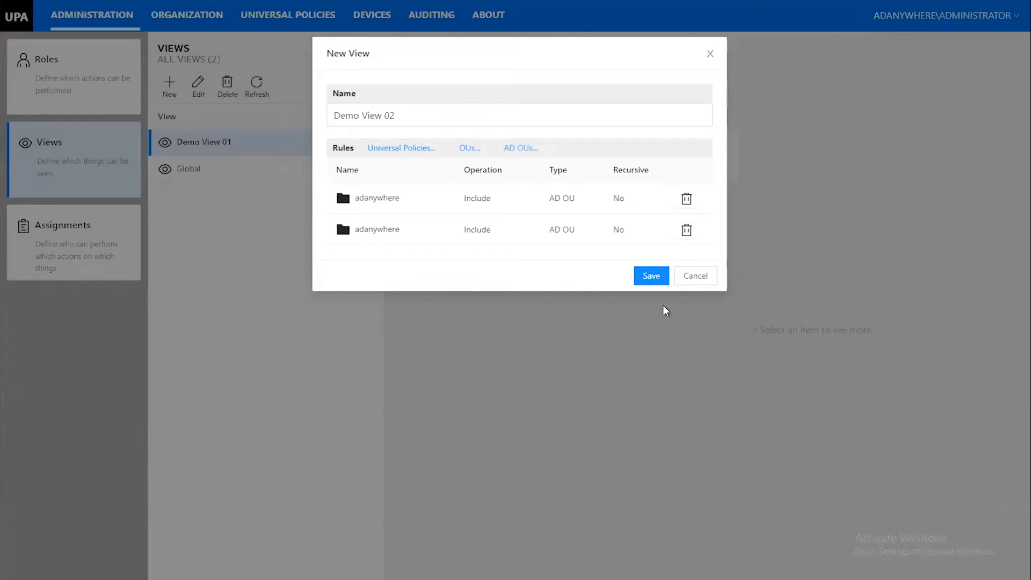
Save Demo View 02 and start a new assignment named "Demo Assignment 02".
left_click(652, 276)
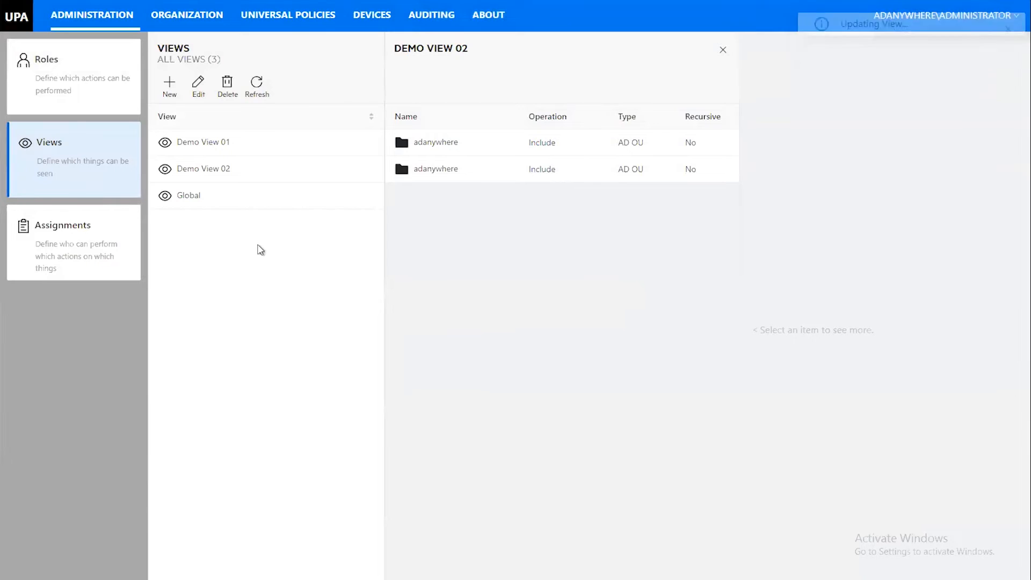
left_click(86, 240)
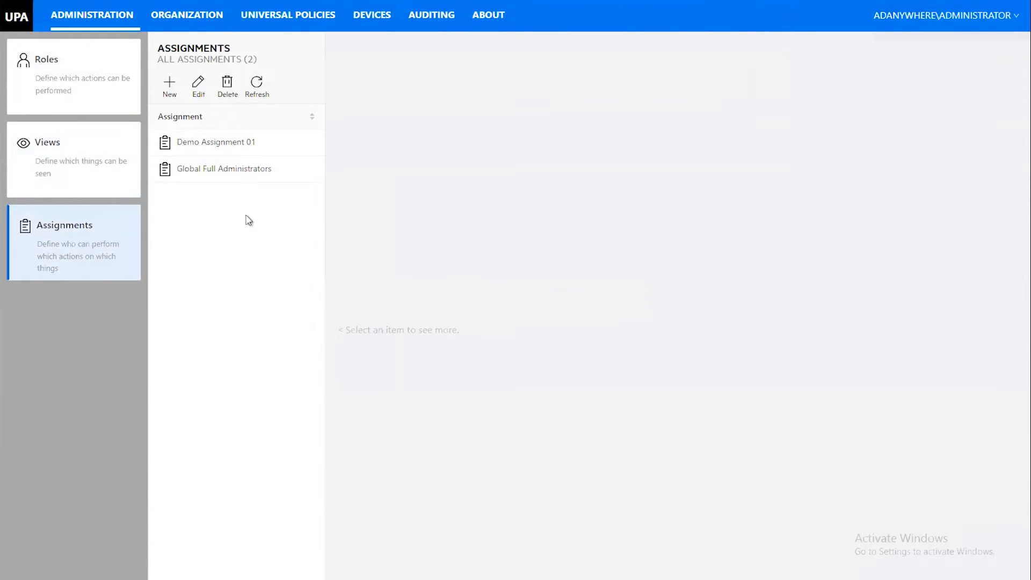
left_click(170, 89)
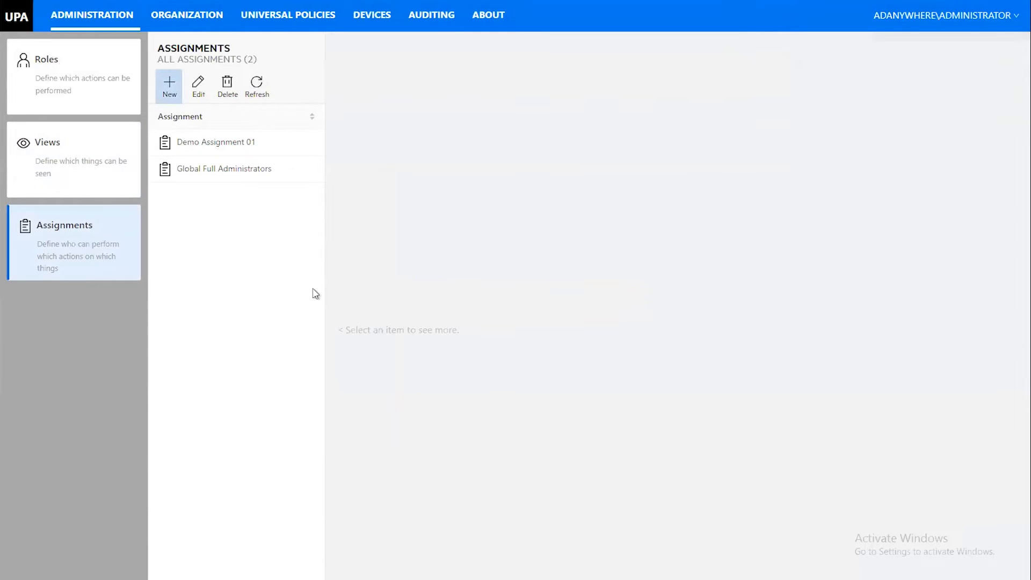
type("Demo")
key("BackSpace")
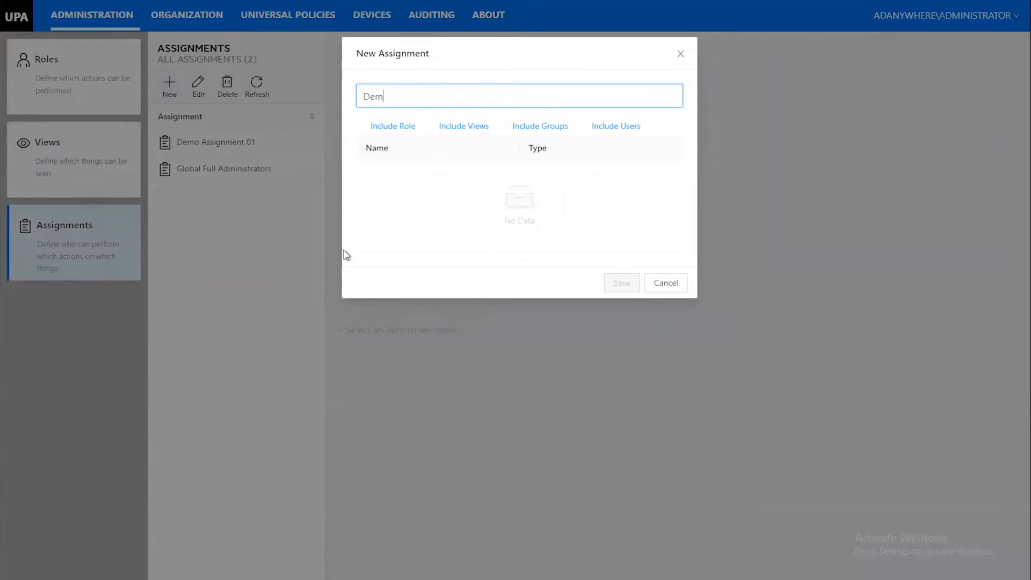
type("o Assignment 02")
Include Demo Role 02 and Demo View 02 in the new assignment.
left_click(397, 128)
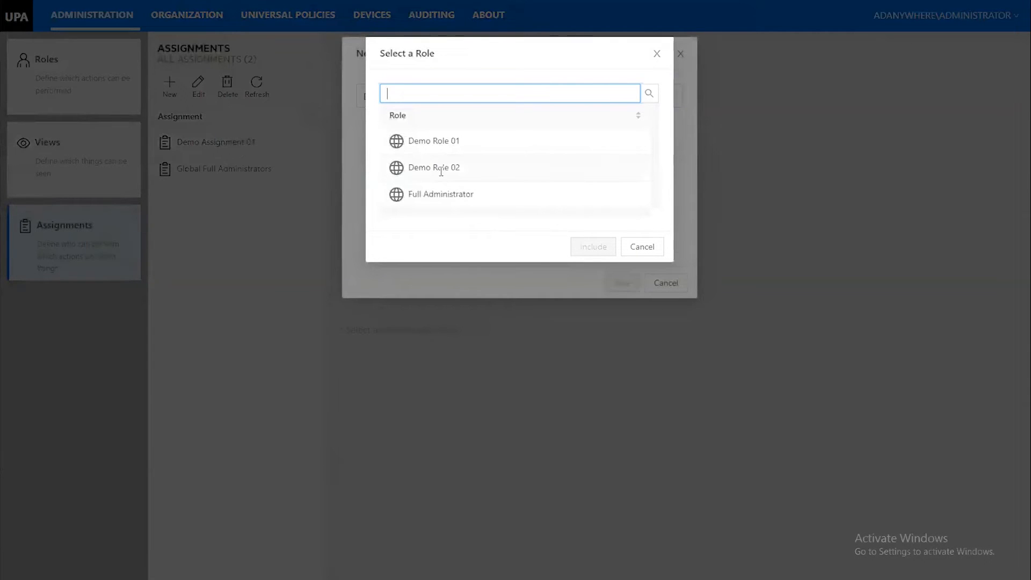
left_click(440, 166)
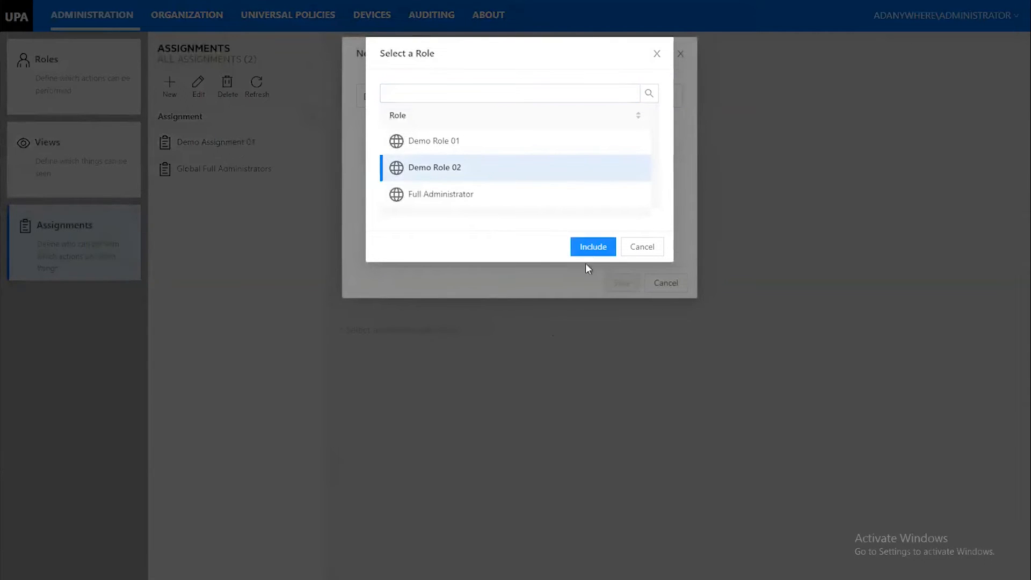
left_click(589, 249)
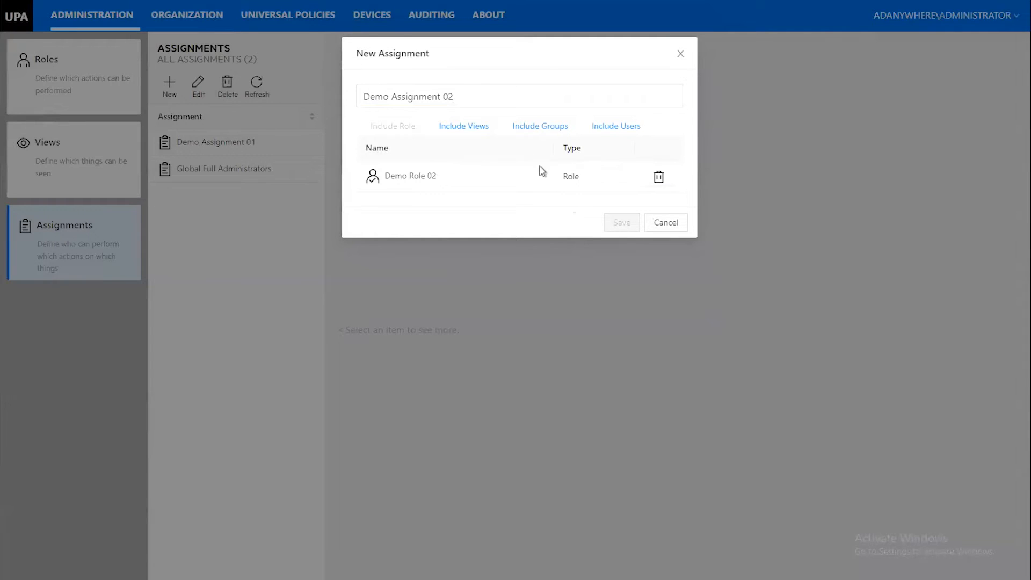
left_click(470, 128)
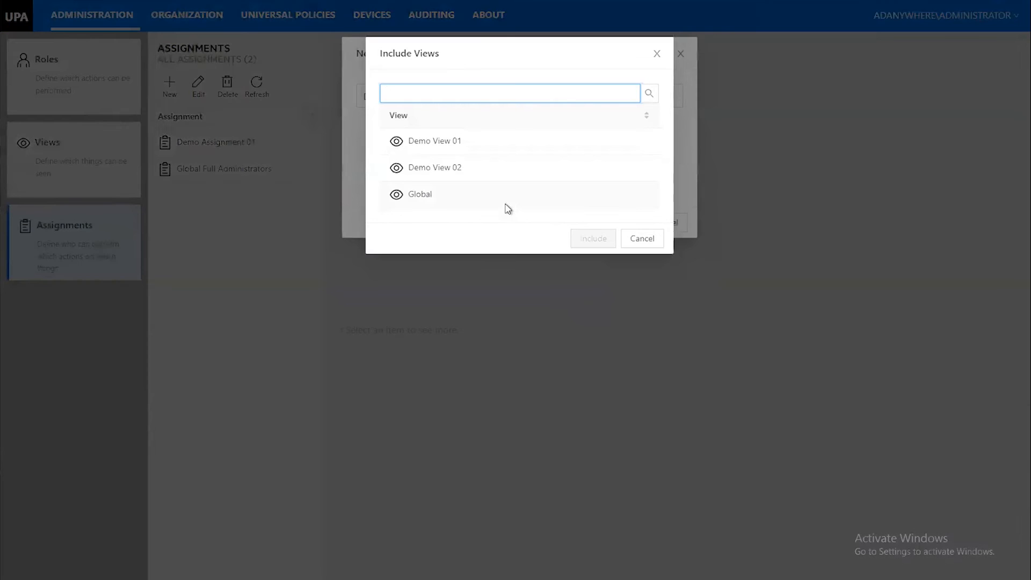
left_click(462, 173)
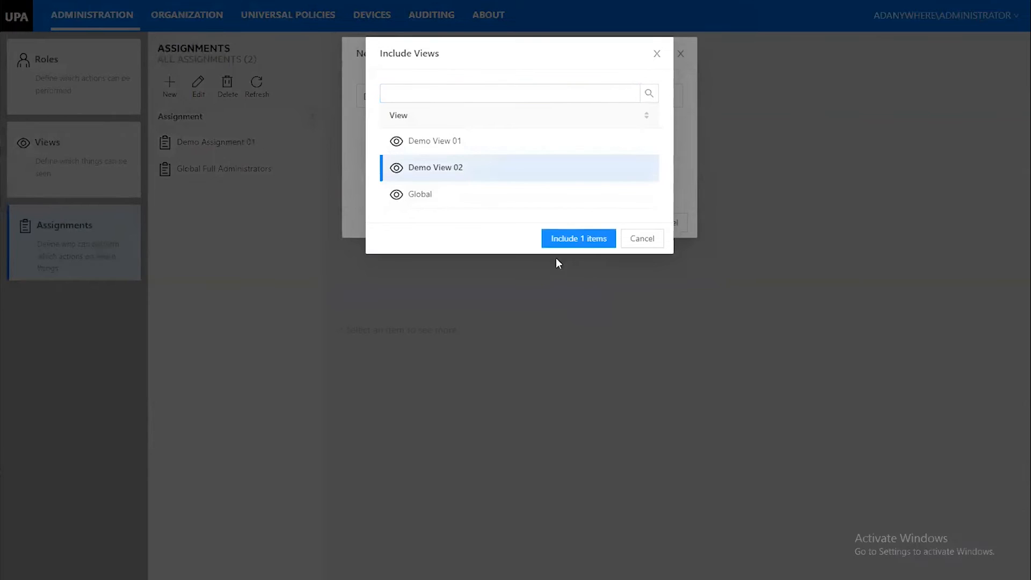
left_click(587, 238)
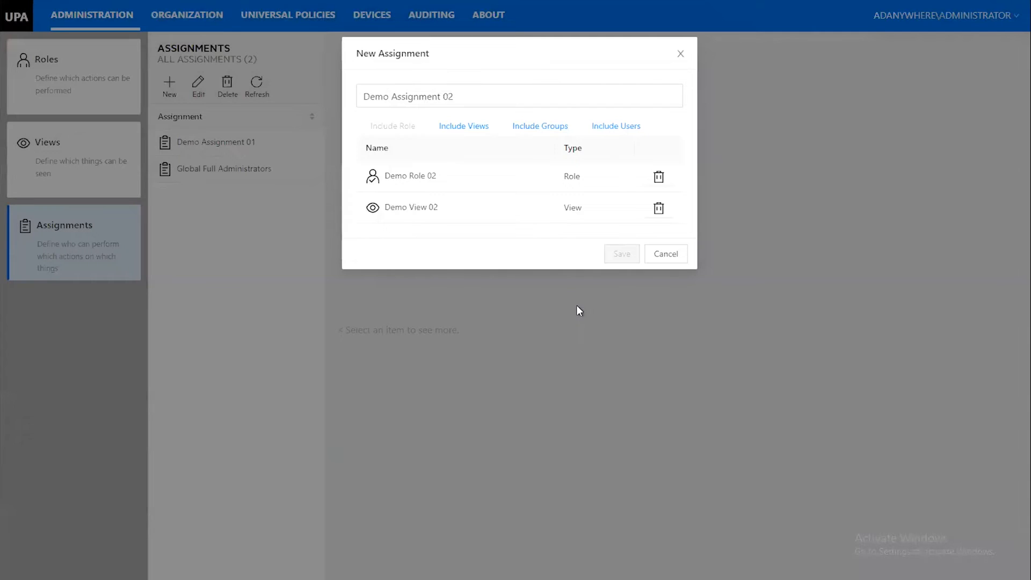
Look through the groups that can be included in the assignment without choosing any.
left_click(553, 129)
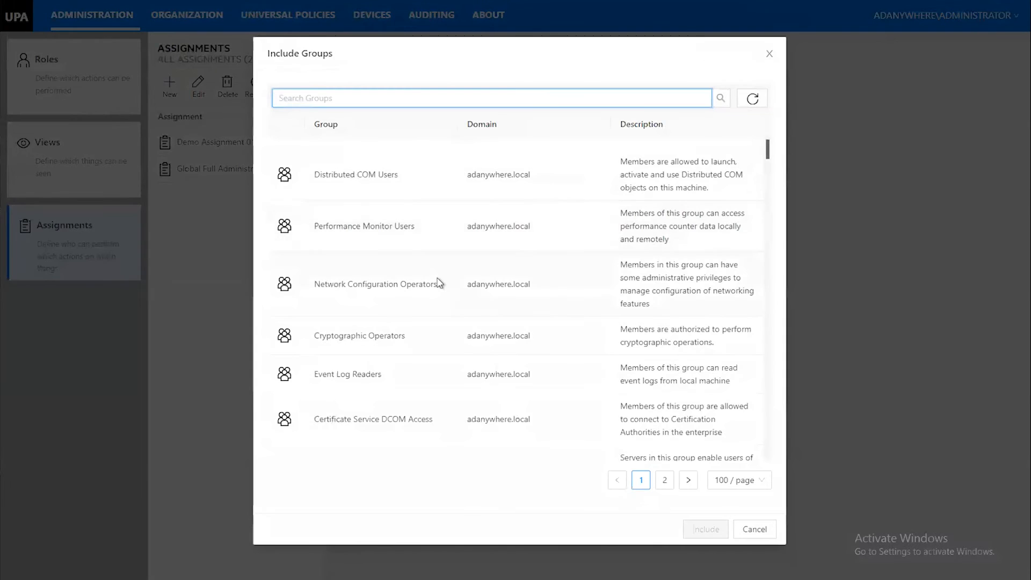
scroll(442, 297, "down", 4)
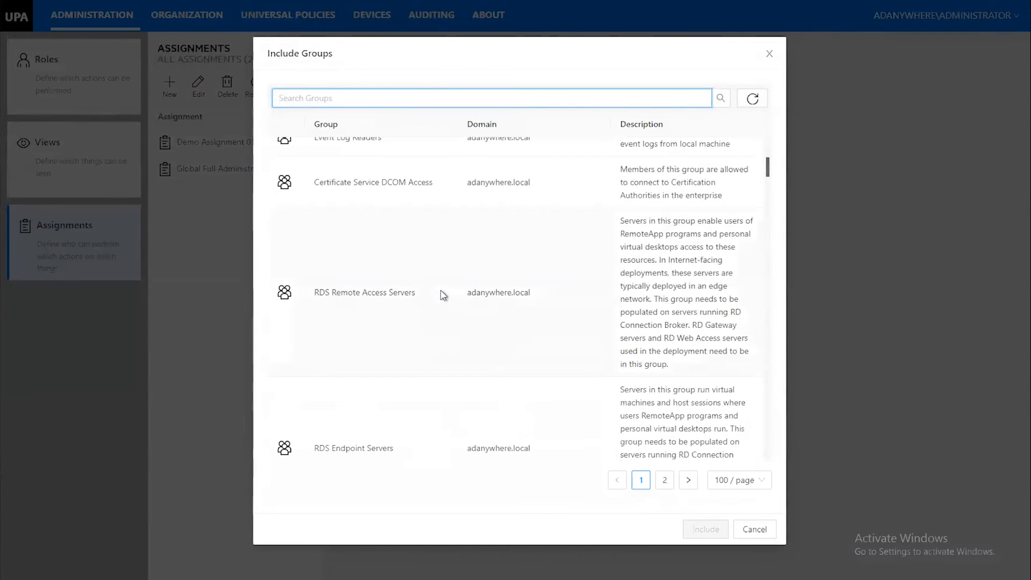
scroll(442, 296, "up", 4)
left_click(755, 530)
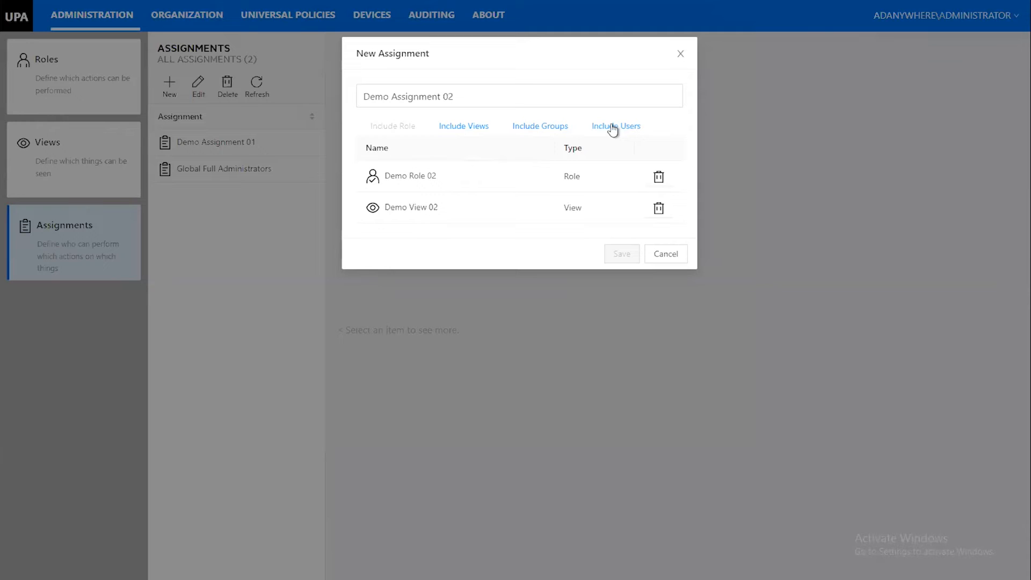
Include the cduser account from adanywhere.local in Demo Assignment 02 and save the assignment.
left_click(613, 128)
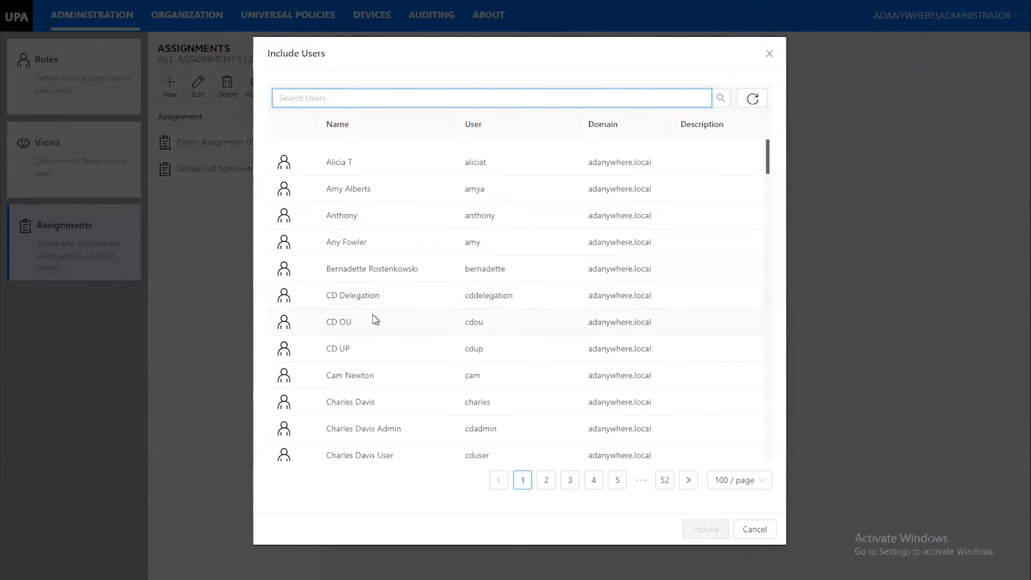
scroll(403, 278, "down", 2)
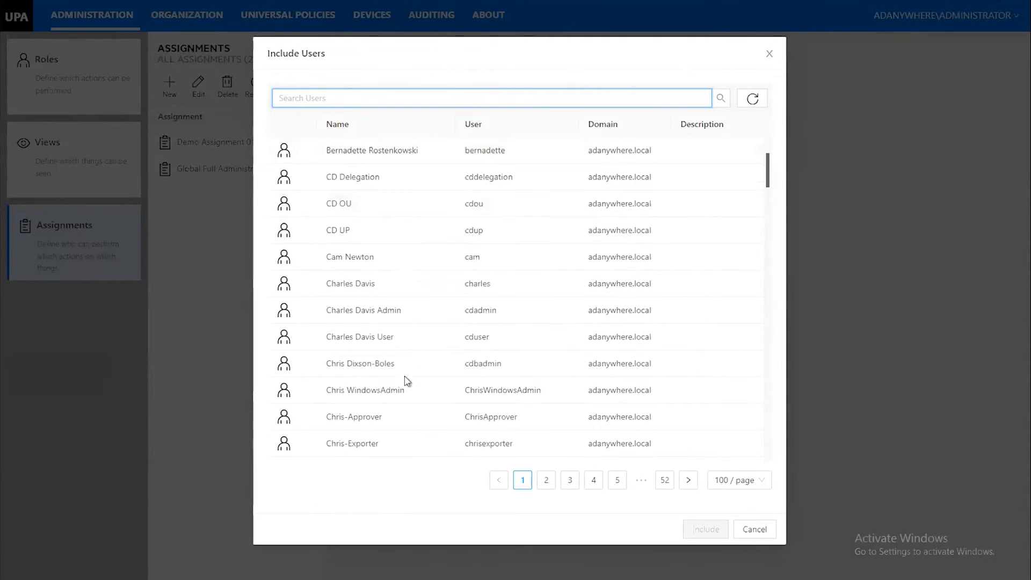
left_click(407, 339)
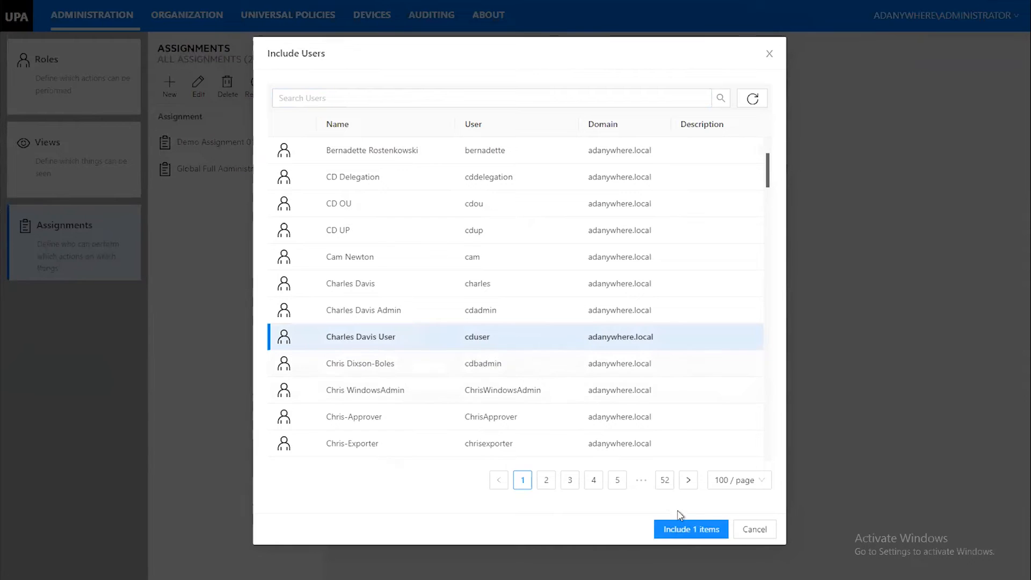
left_click(683, 526)
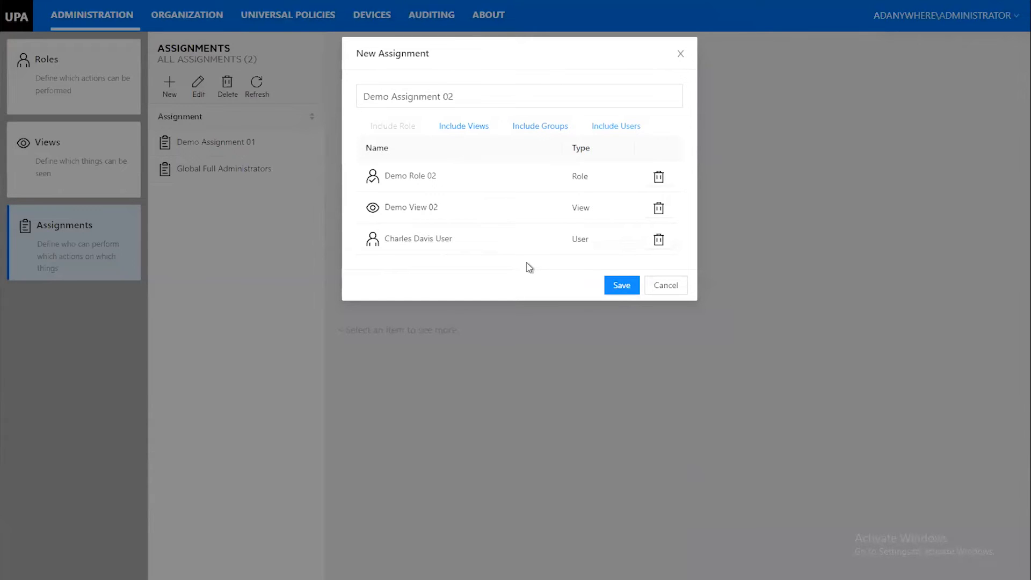
left_click(622, 286)
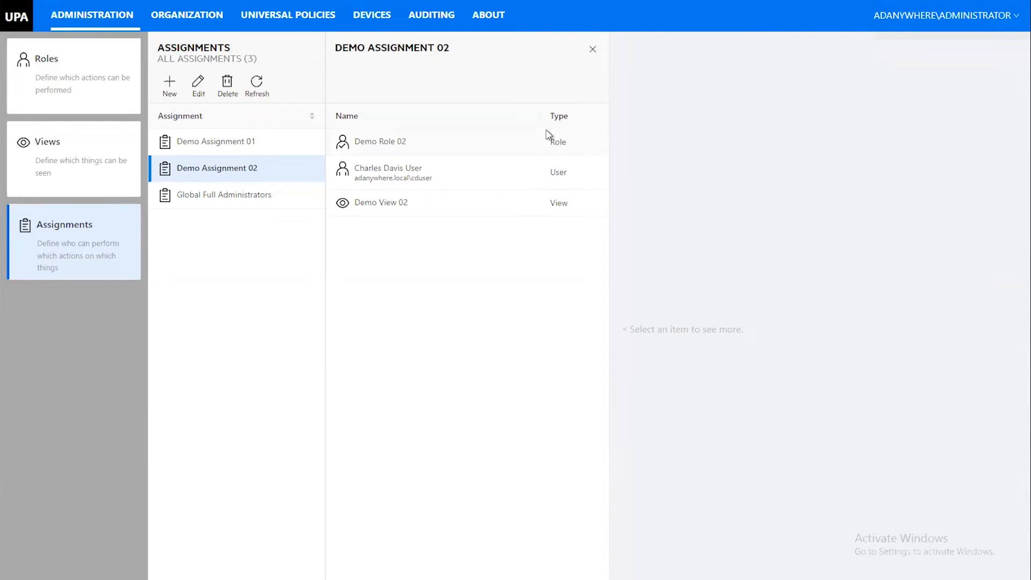
Examine the OUs of the adanywhere domain in the Organization section's repository, and collapse the domain again.
left_click(198, 21)
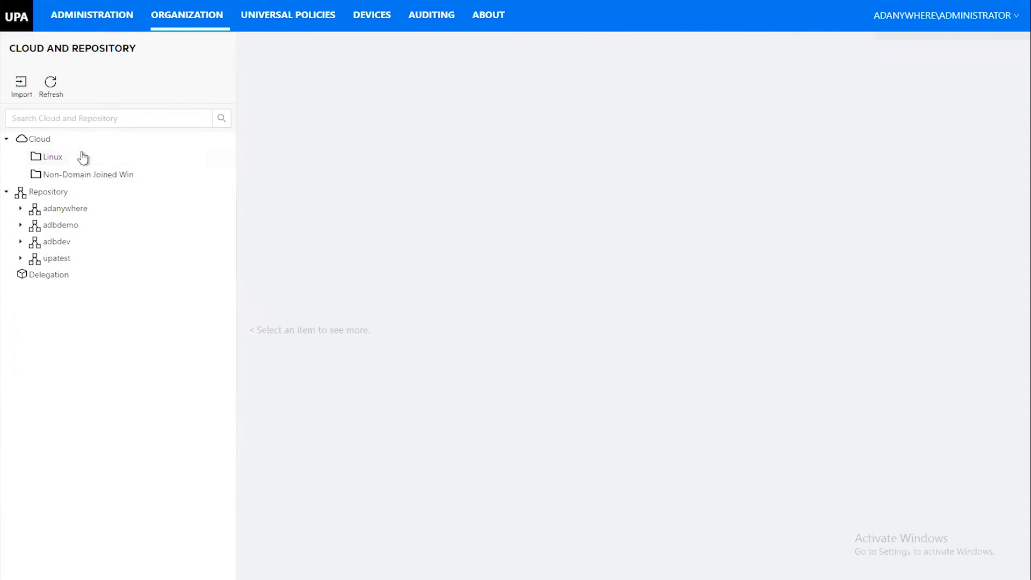
left_click(21, 208)
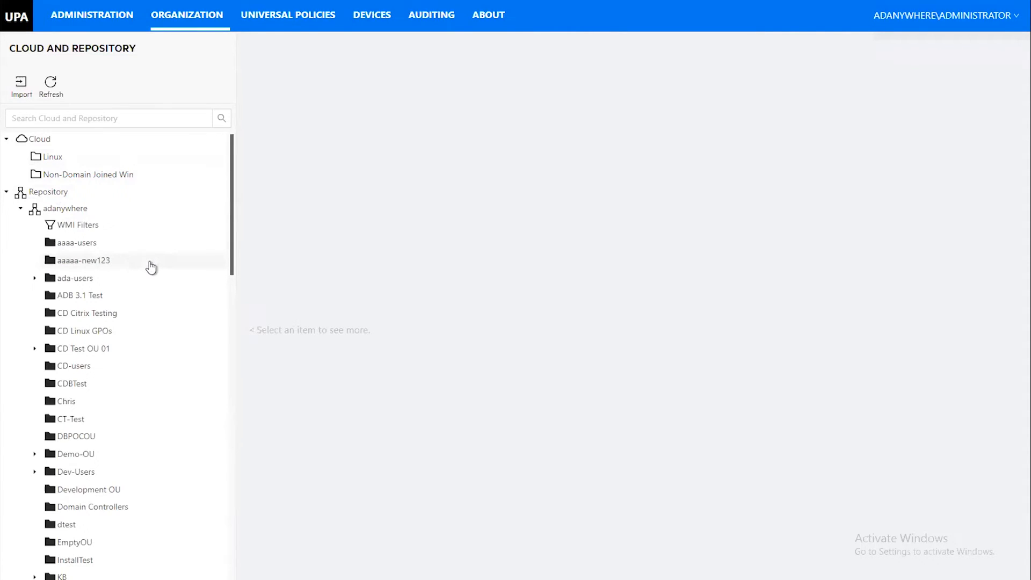
left_click(21, 210)
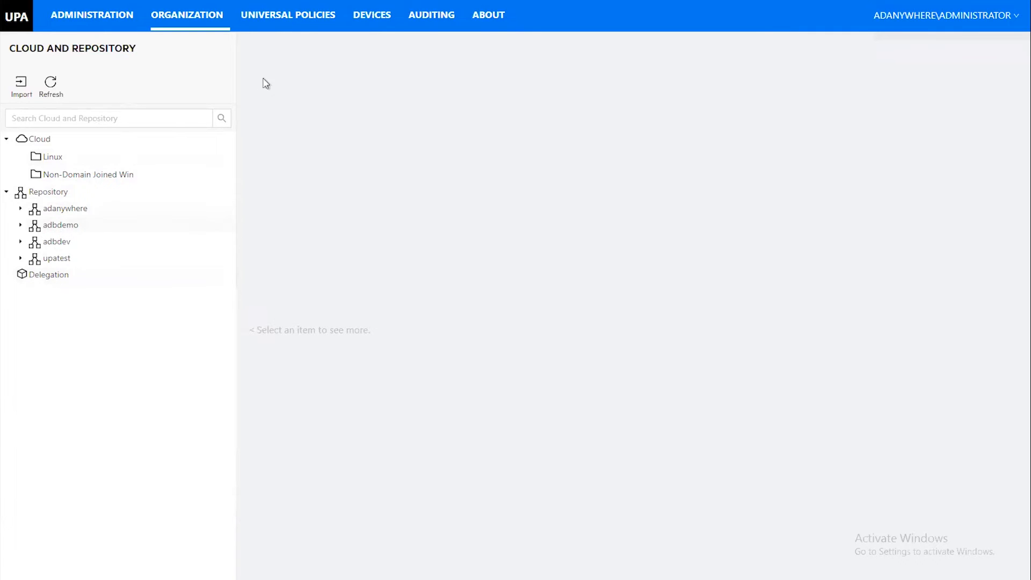
Go to the universal policies and clear the "custom app" search filter to list all of them.
left_click(288, 19)
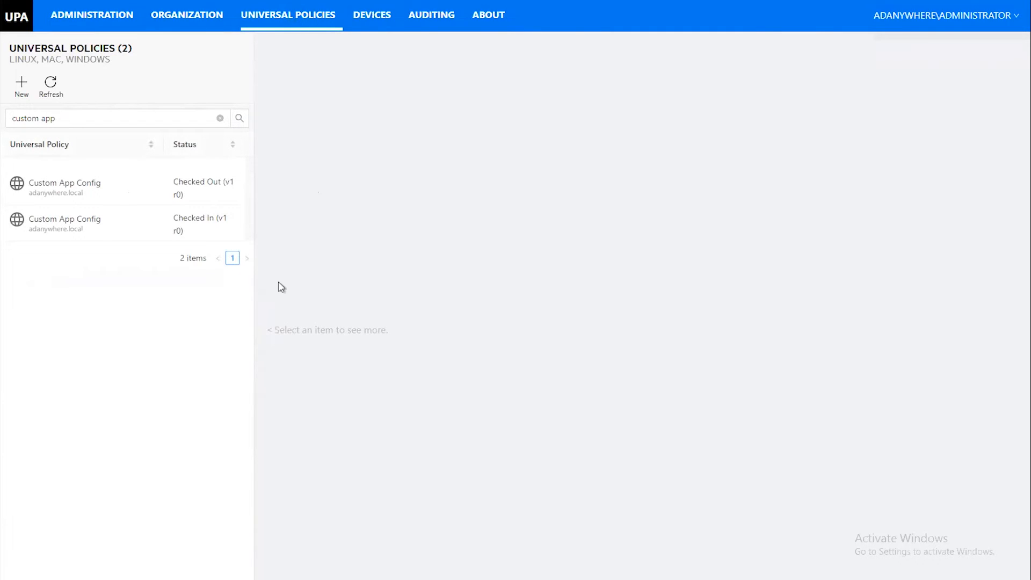
left_click(78, 124)
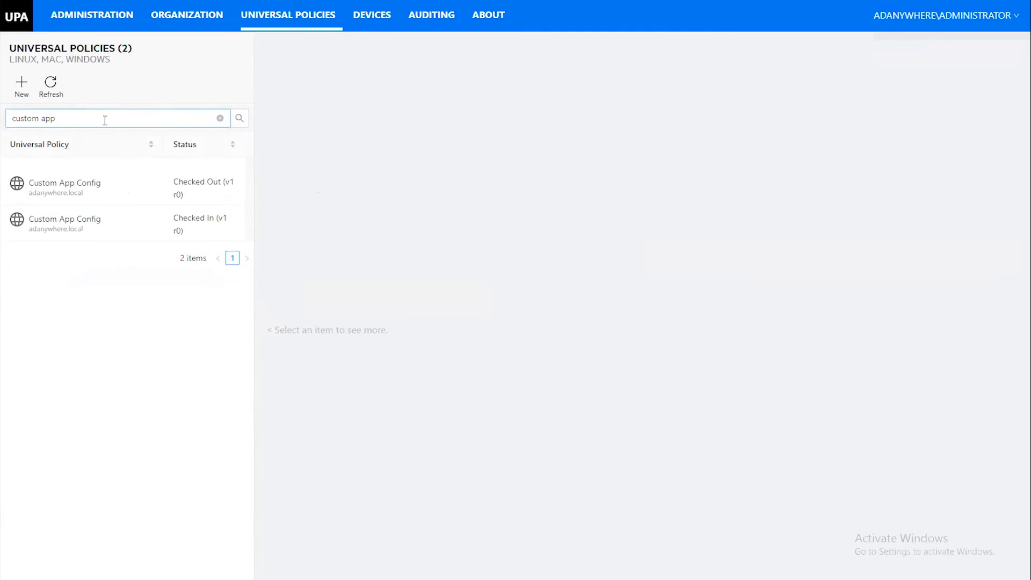
left_click(219, 119)
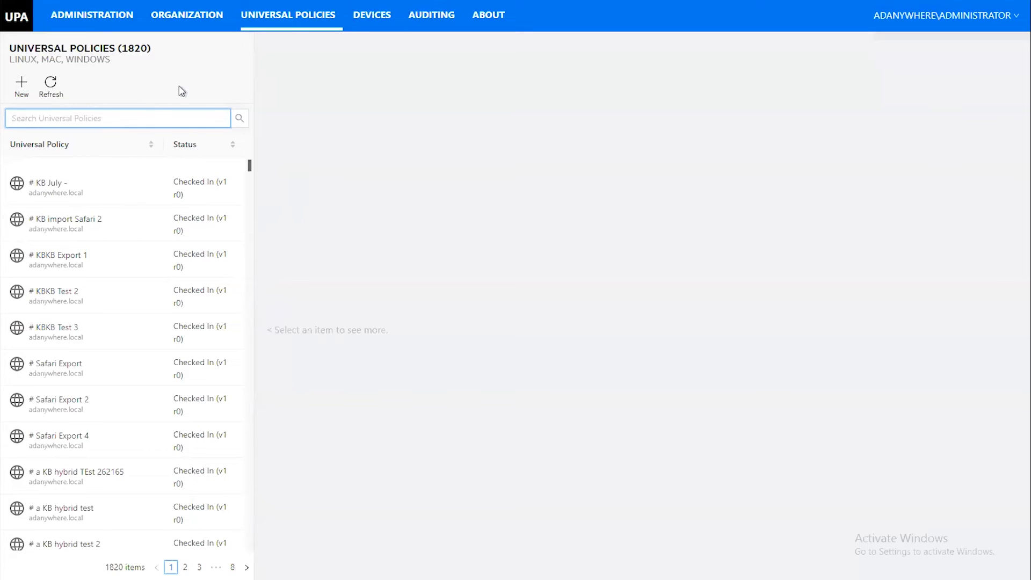
Create a universal policy named "CD Web Demo 01" with description "Demo UP" in adanywhere.local, without a GPO import or WMI filter.
left_click(31, 90)
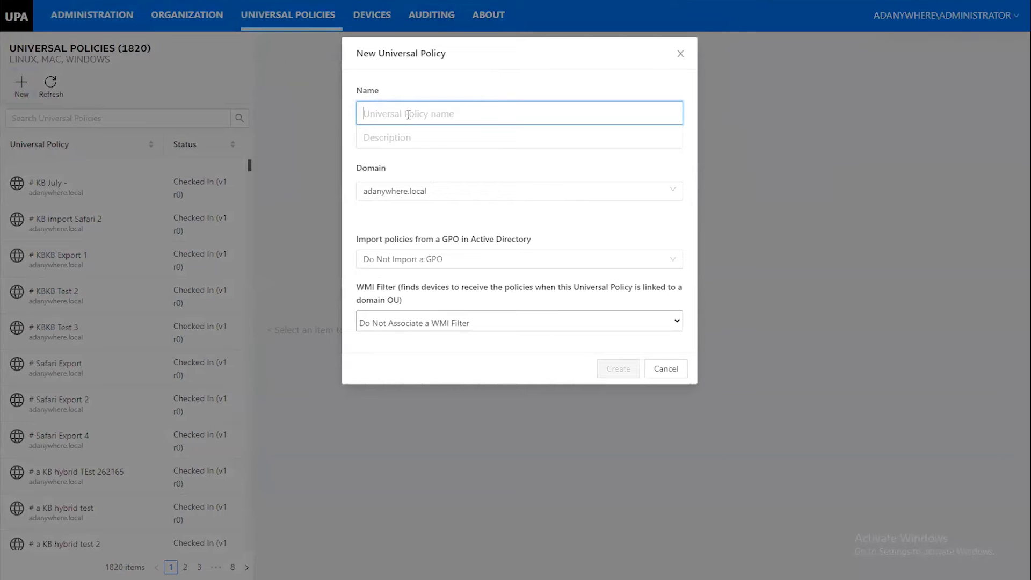
type("CD Web Demo ")
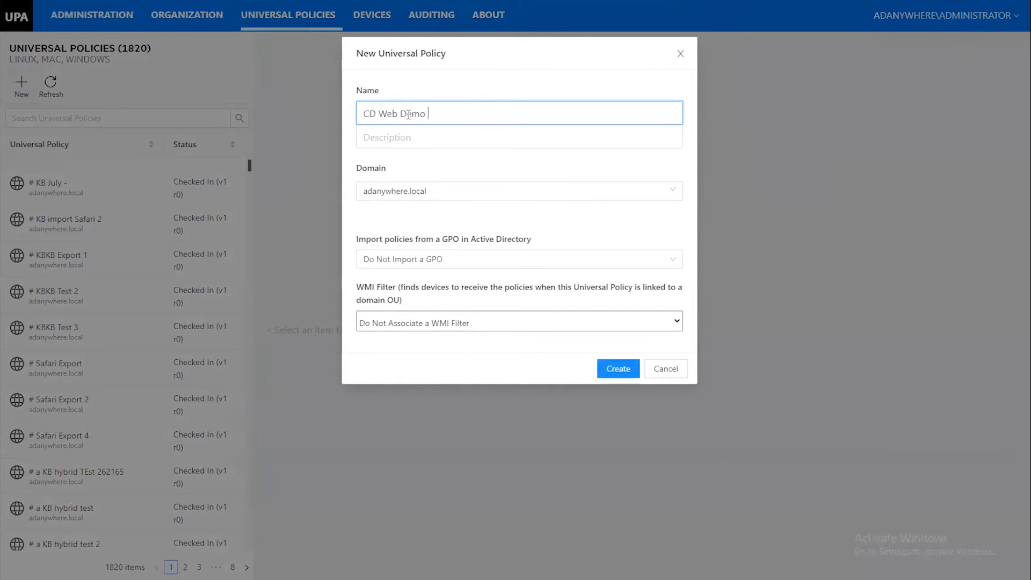
type("01")
left_click(423, 143)
type("Demo ")
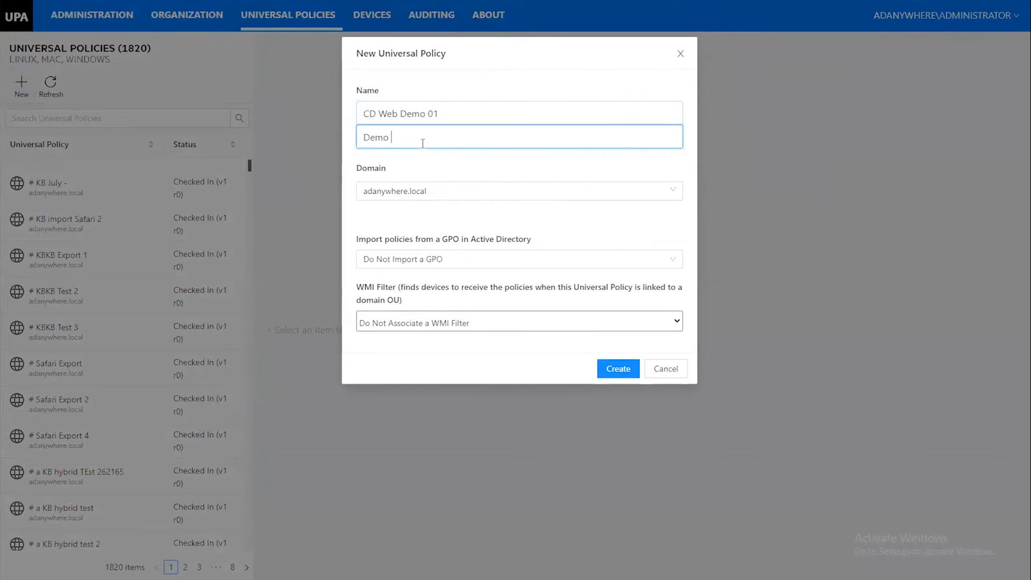
type("UP")
left_click(676, 188)
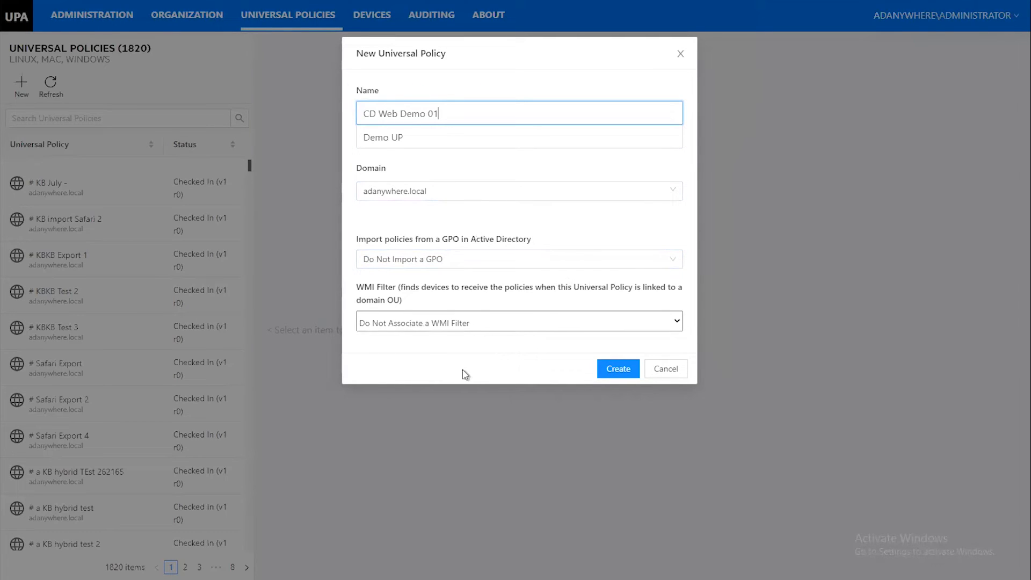
left_click(624, 372)
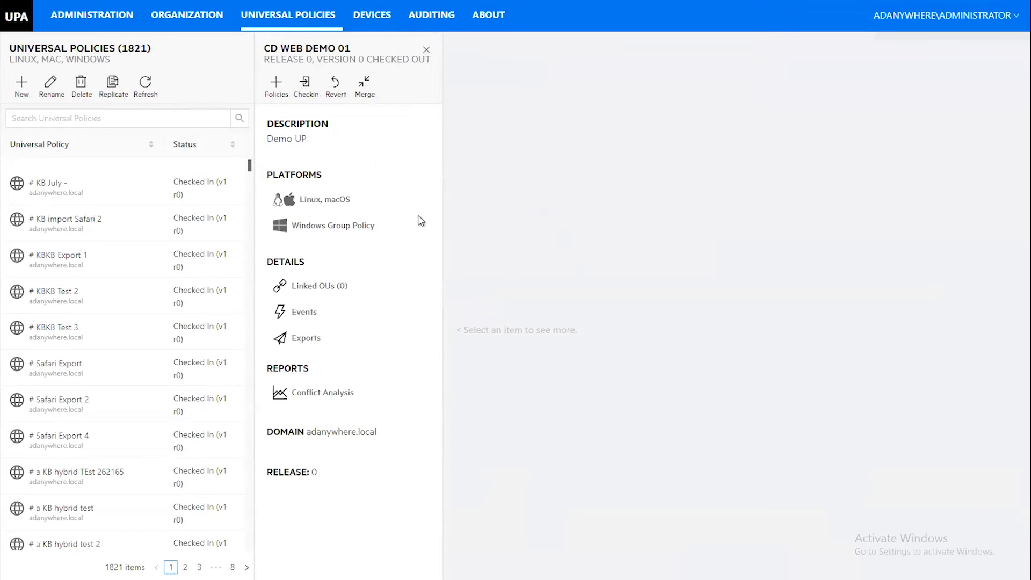
View the Linux, macOS and Windows Group Policy platform details of CD Web Demo 01.
left_click(322, 205)
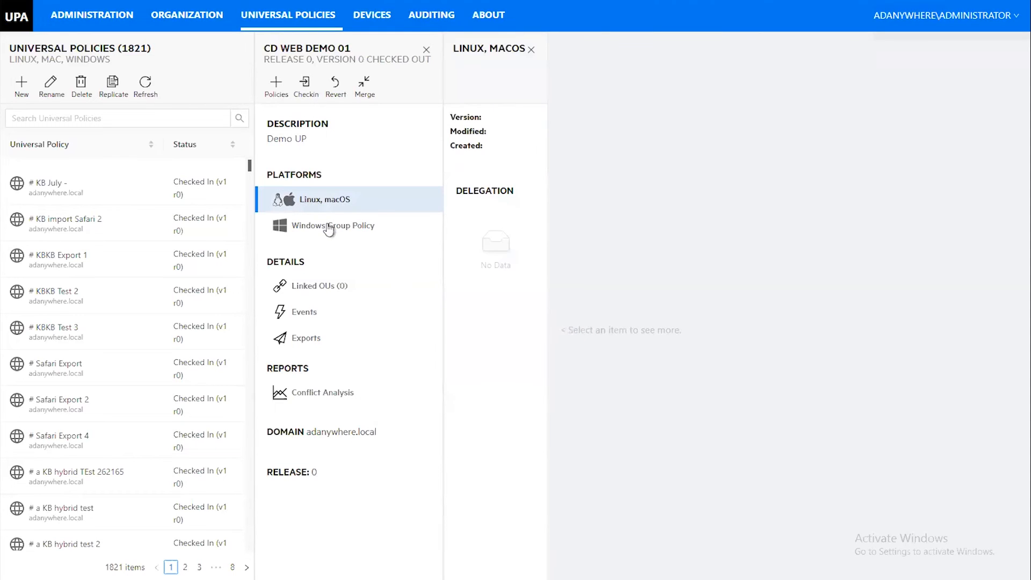
left_click(328, 229)
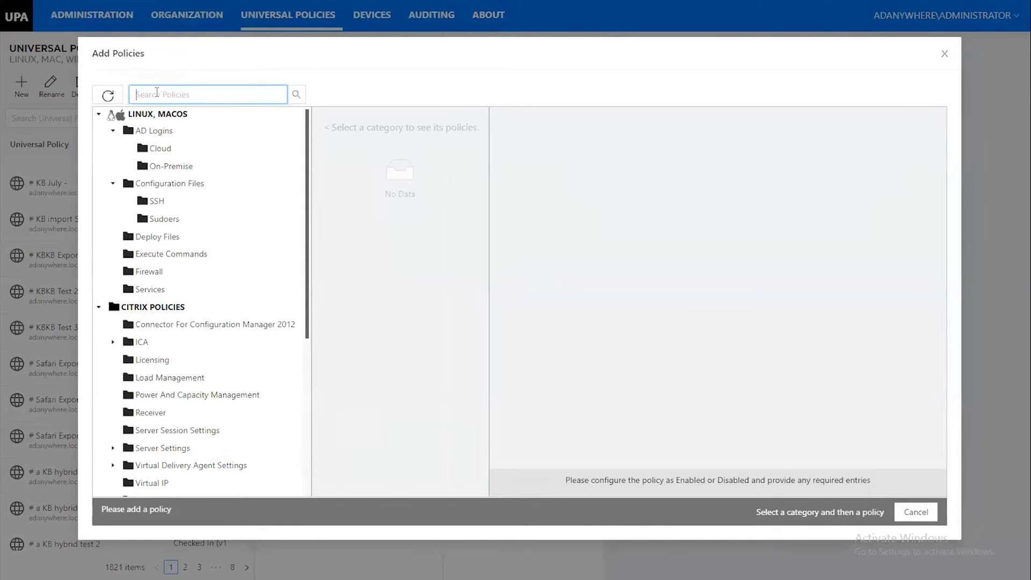
Search the available policies for "password len" and add the Windows Minimum password length policy with a minimum of 3.
type("pass")
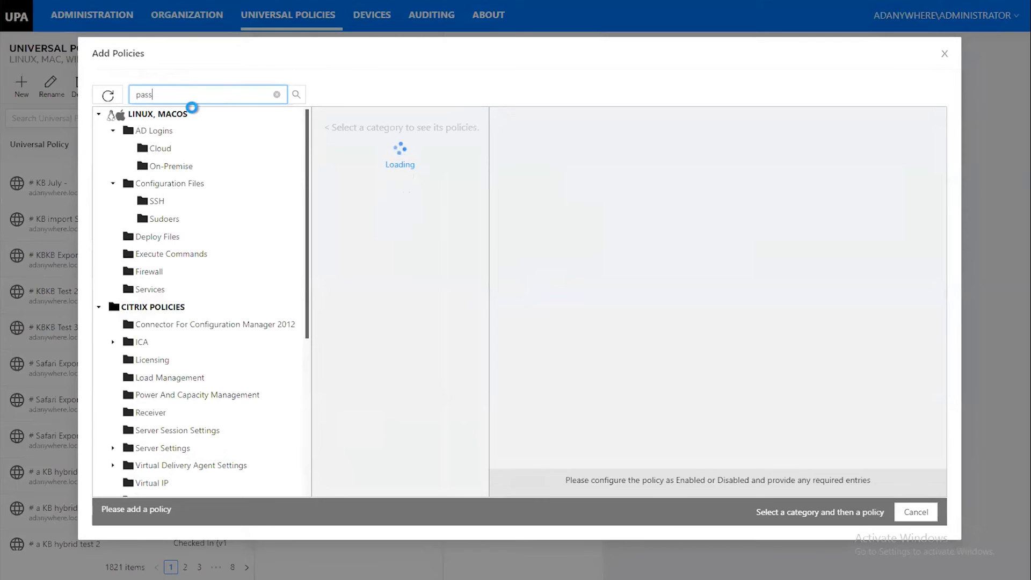
type("word len")
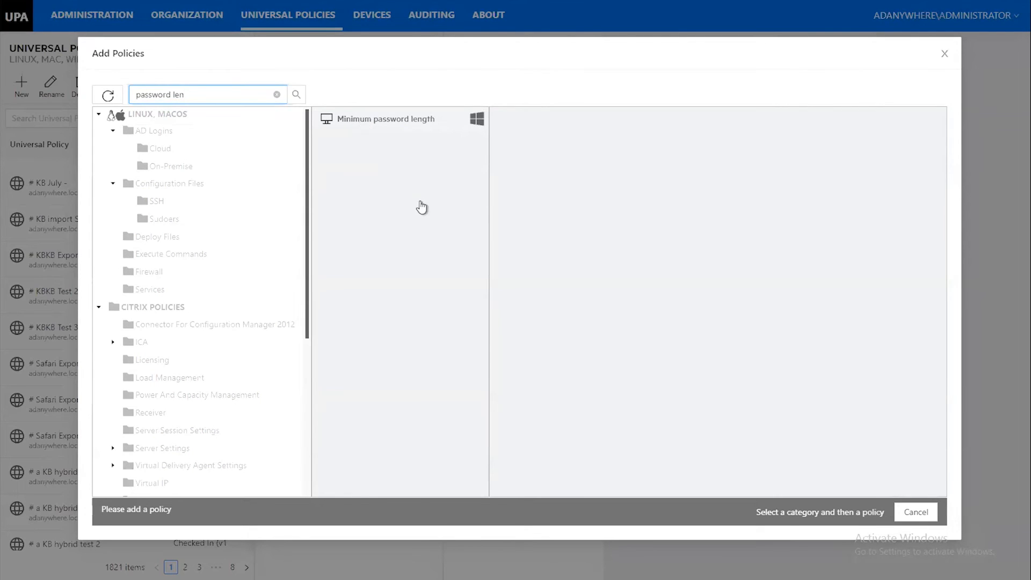
left_click(403, 120)
left_click_drag(578, 214, 543, 217)
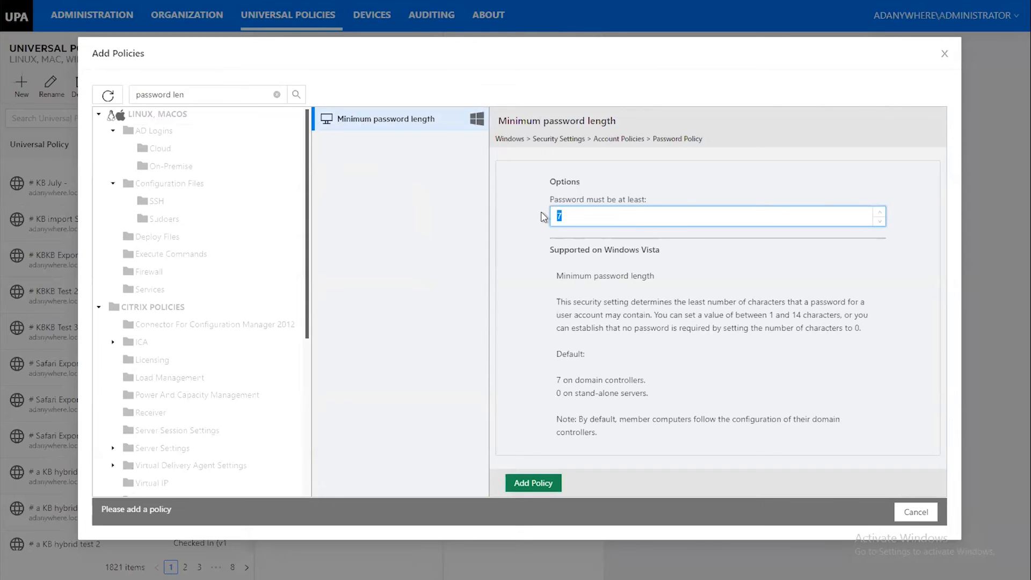
type("3")
left_click(534, 483)
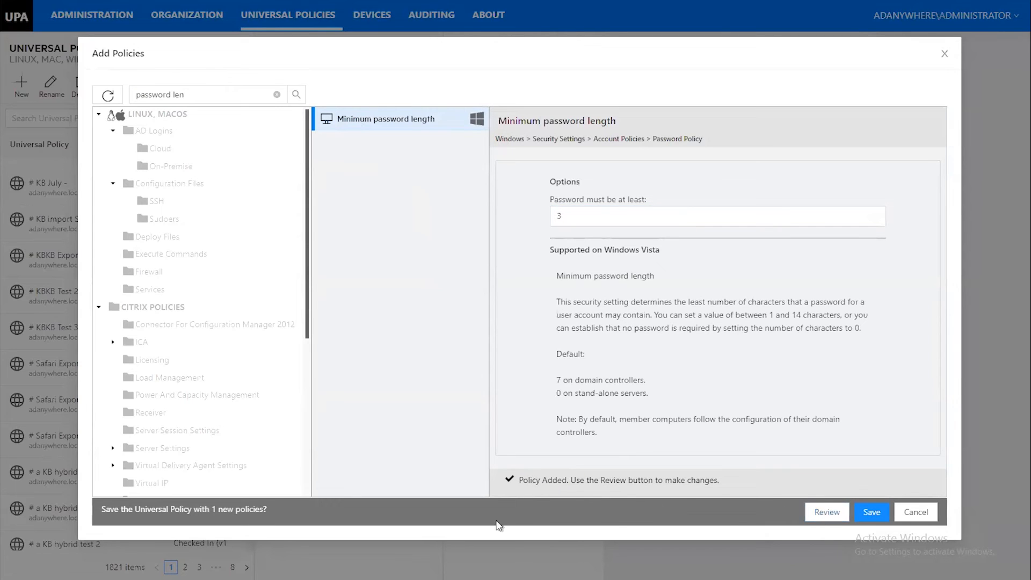
Review the added Minimum password length policy and save it to the CD Web Demo 01 universal policy.
left_click(825, 514)
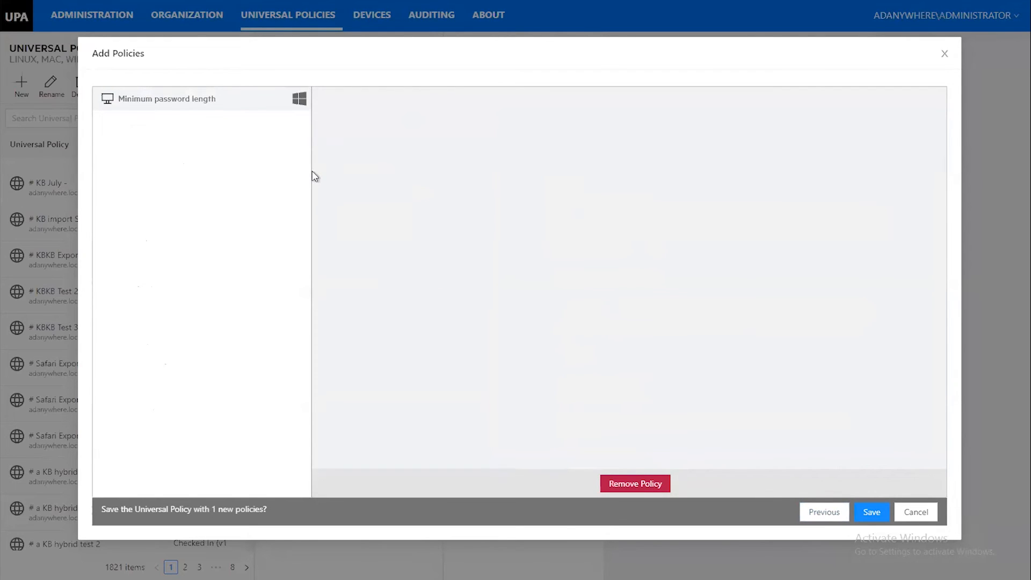
left_click(826, 514)
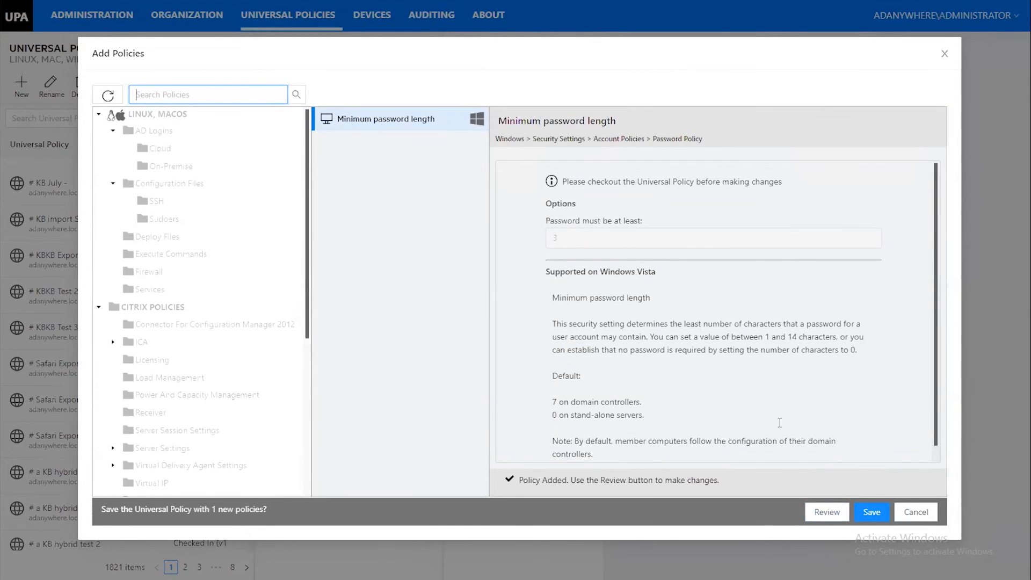
scroll(756, 366, "down", 1)
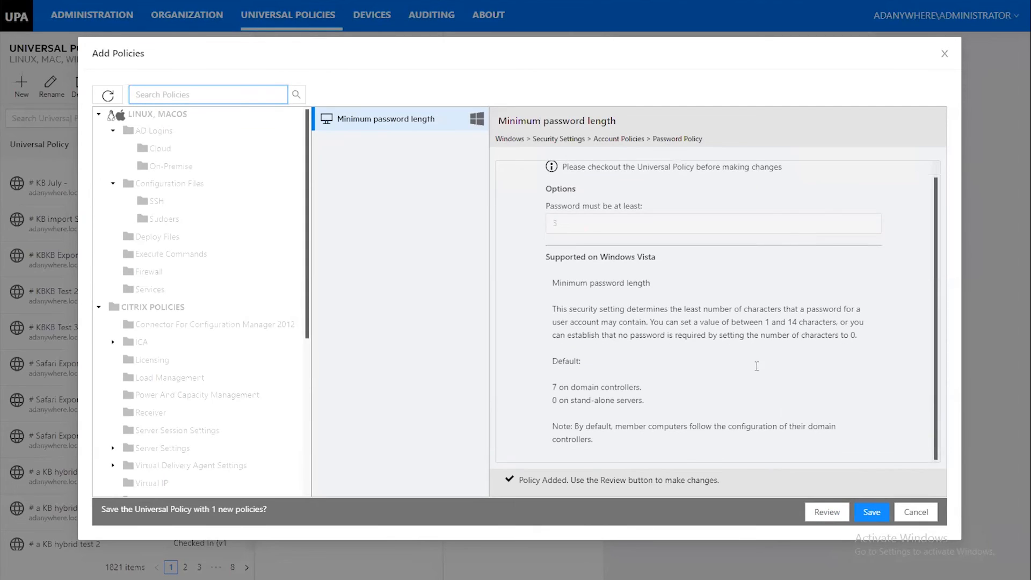
left_click(879, 514)
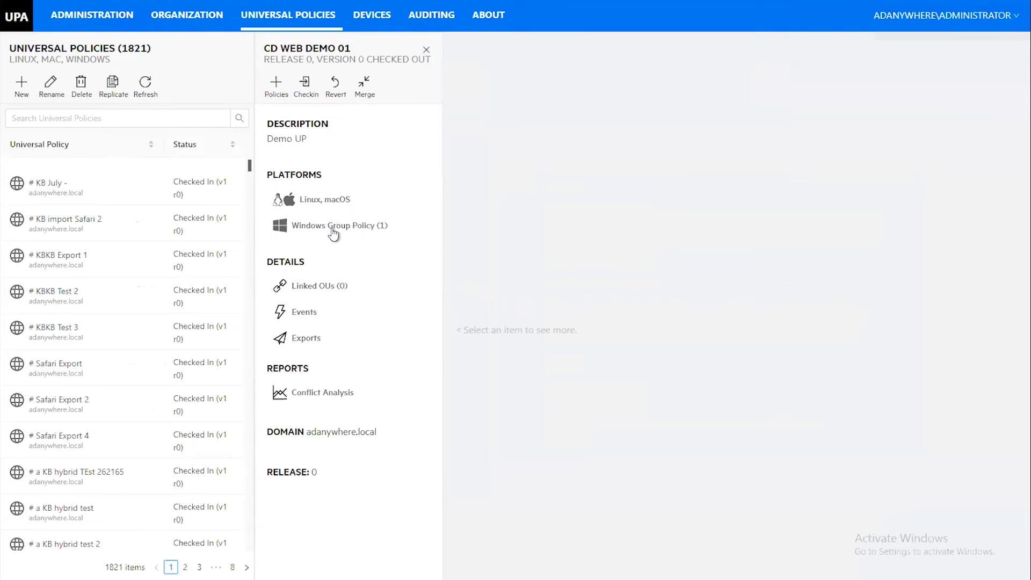
View the saved Minimum password length setting and check in CD Web Demo 01 with the comment "This is perfect!".
left_click(332, 232)
left_click(519, 202)
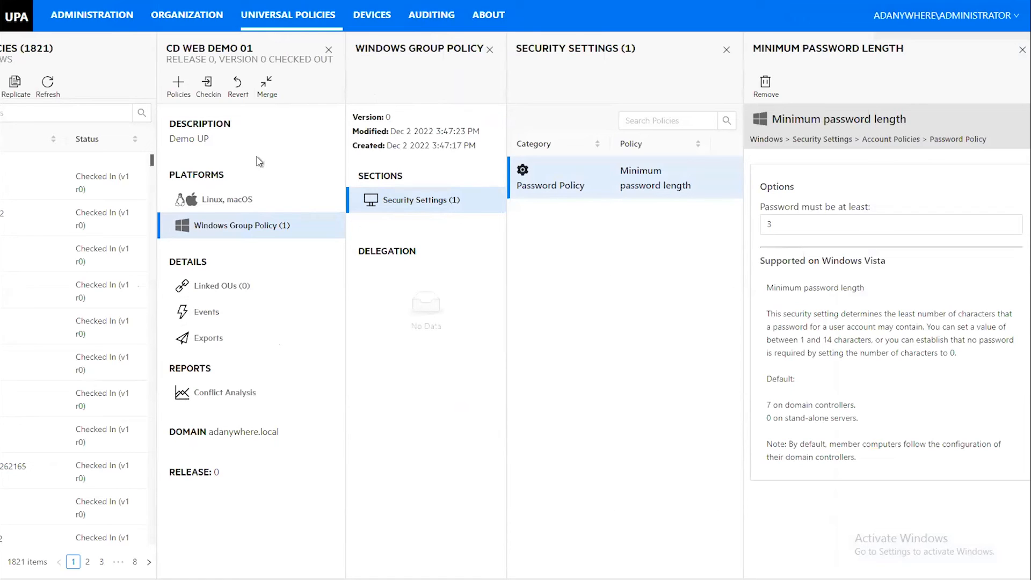
left_click(209, 88)
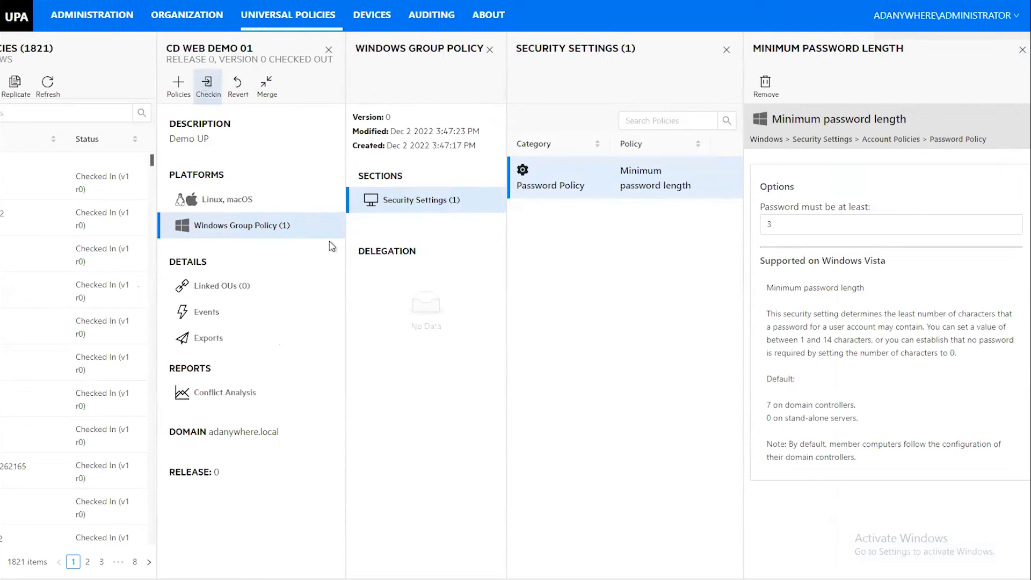
left_click(458, 137)
type("This is p")
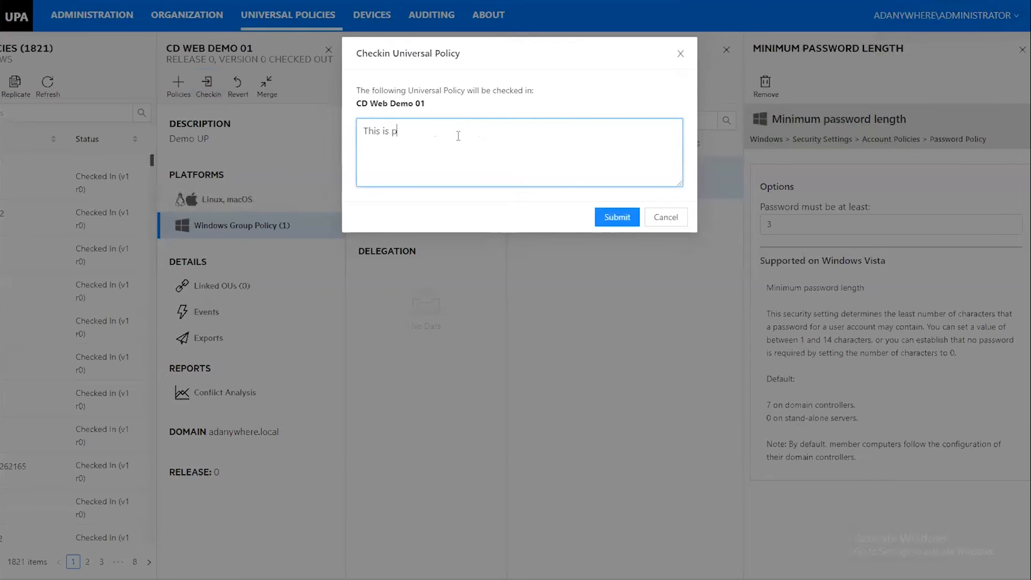
type("erfect!")
left_click(612, 219)
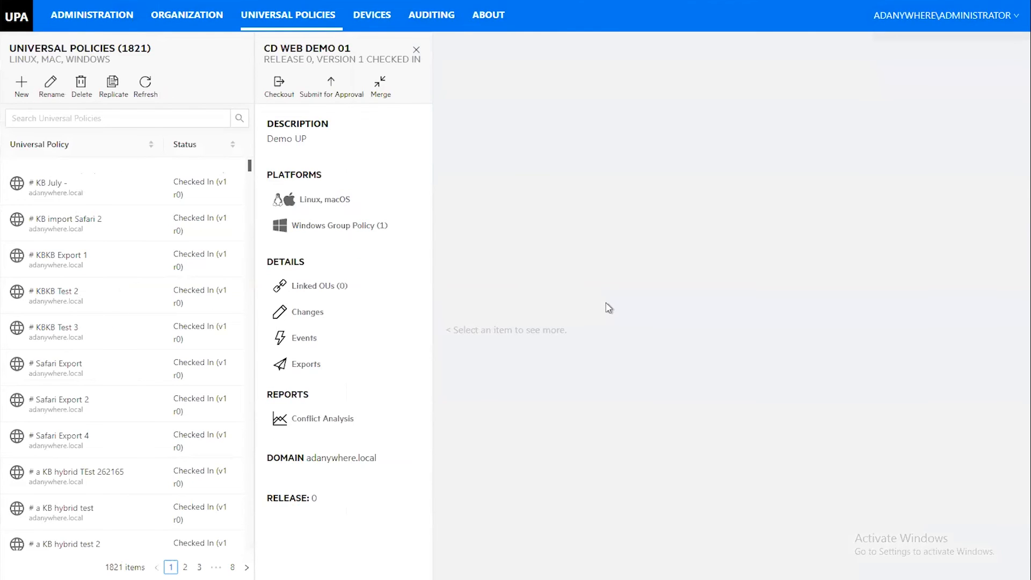
Submit CD Web Demo 01 for approval with the comment "Please approve".
left_click(333, 86)
left_click(422, 136)
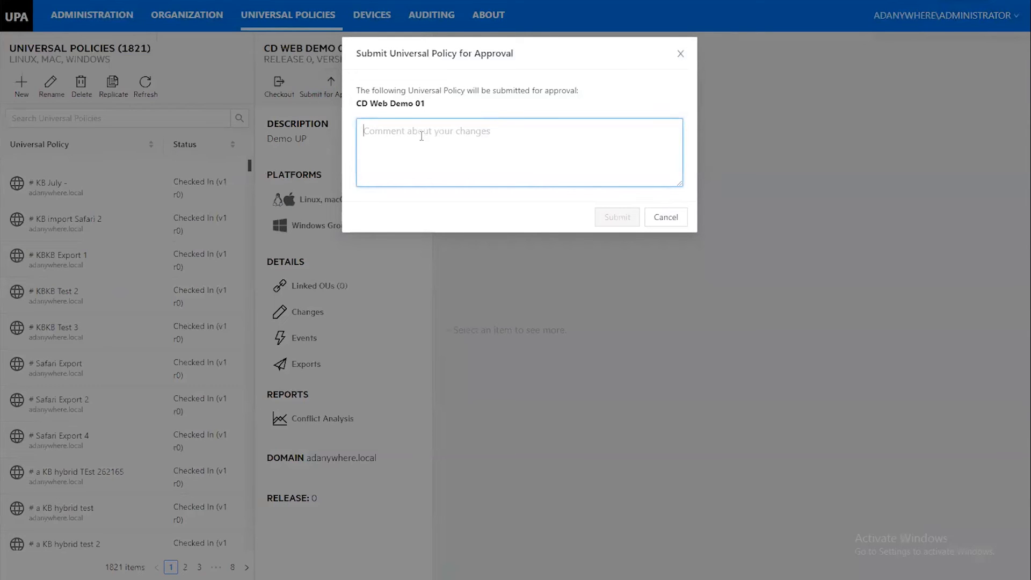
type("Plea")
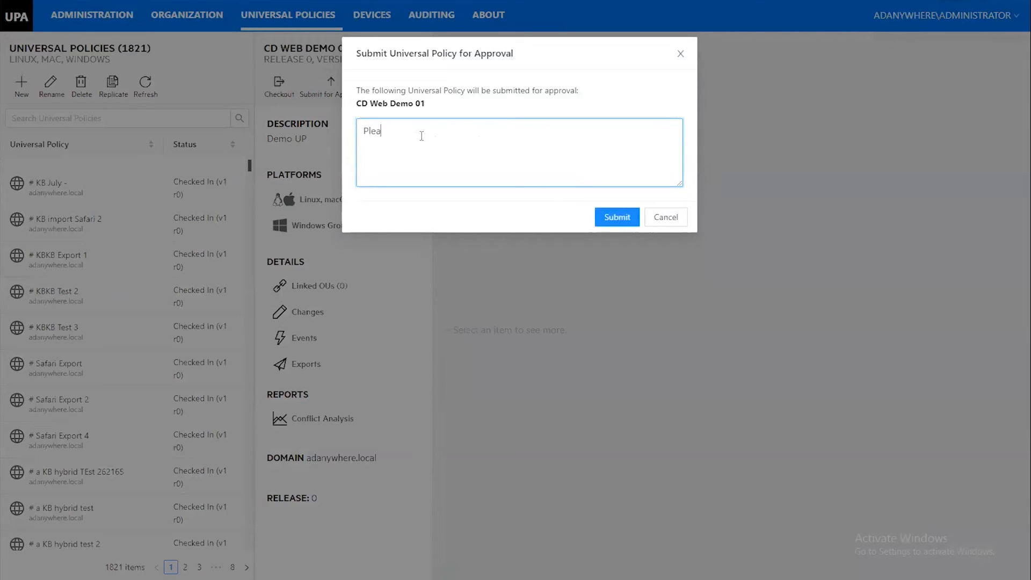
type("se approve")
left_click(611, 221)
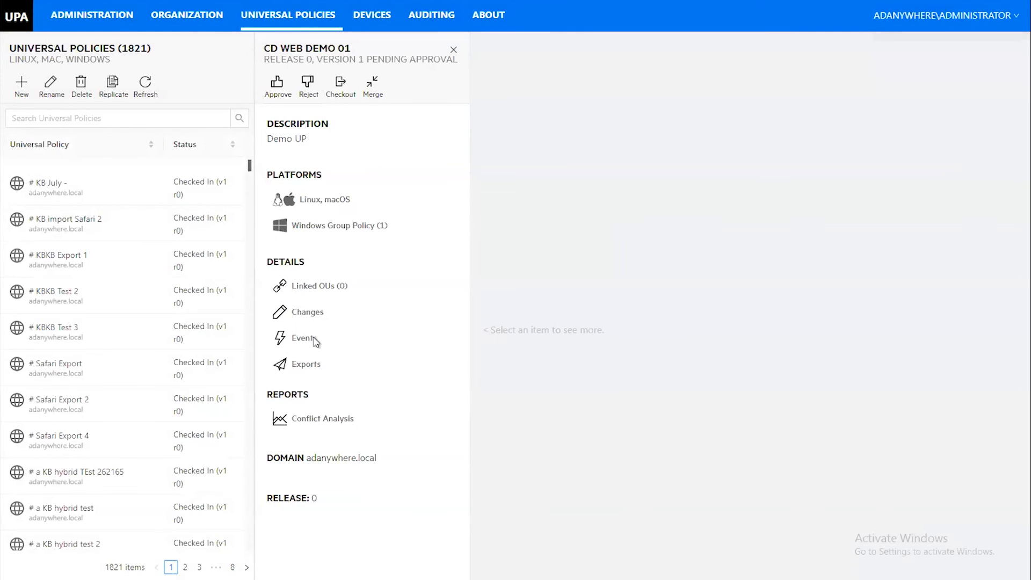
Search the universal policies for "cd" and locate CD Web Demo 01 to check its approval status.
scroll(137, 288, "down", 10)
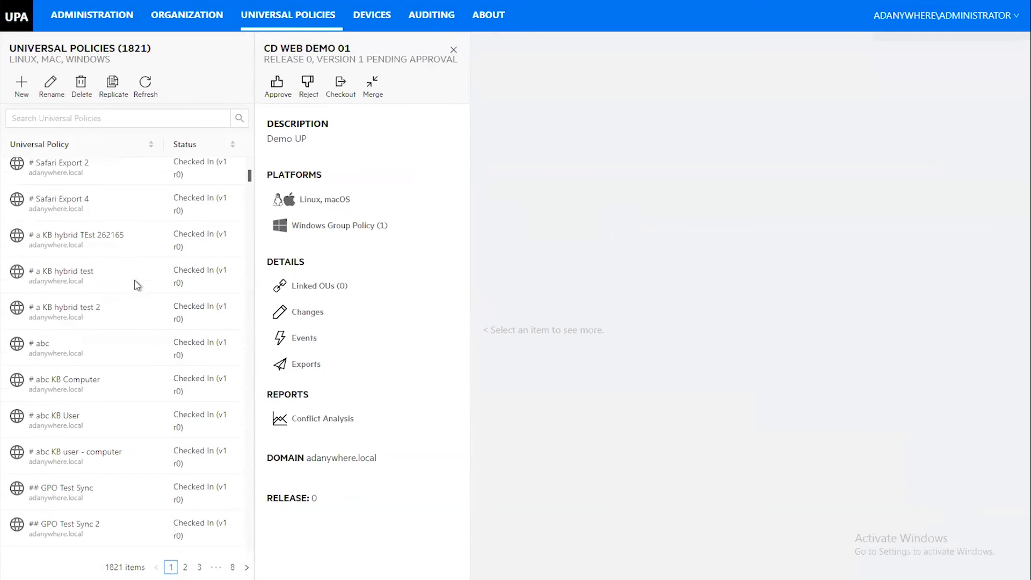
scroll(138, 285, "down", 15)
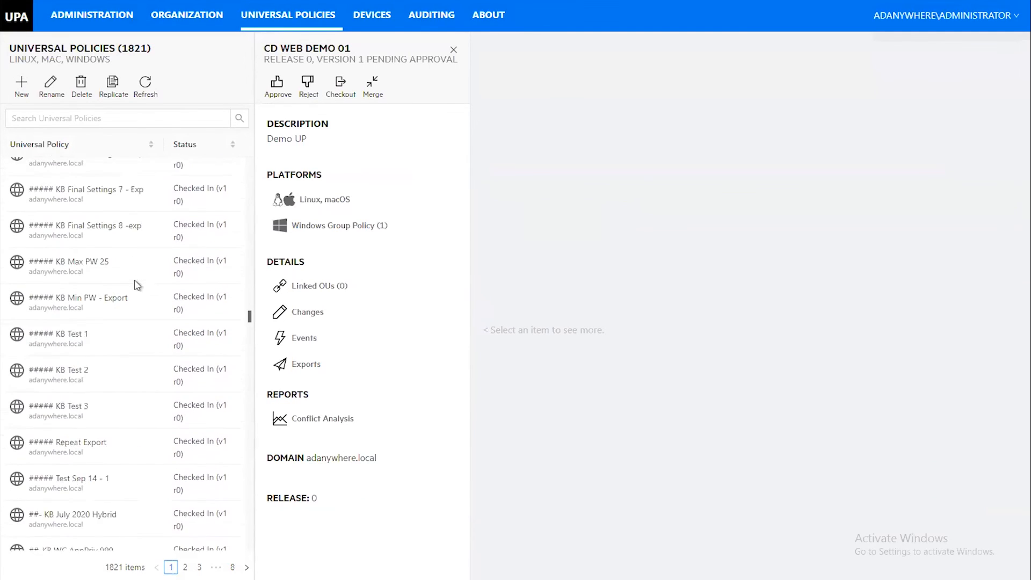
left_click(76, 117)
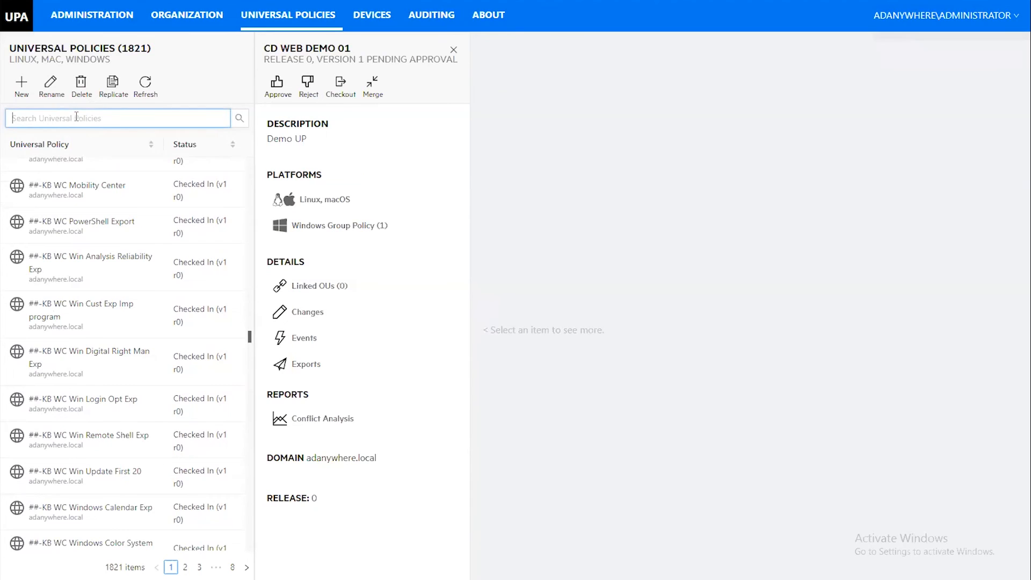
type("cd")
key("Return")
left_click(114, 278)
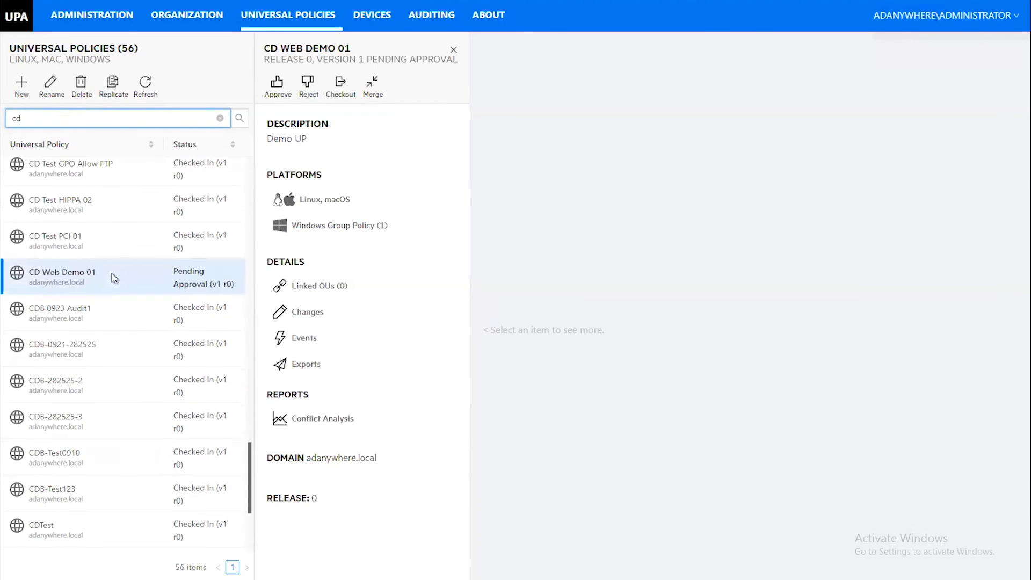
scroll(115, 278, "up", 8)
scroll(111, 274, "down", 5)
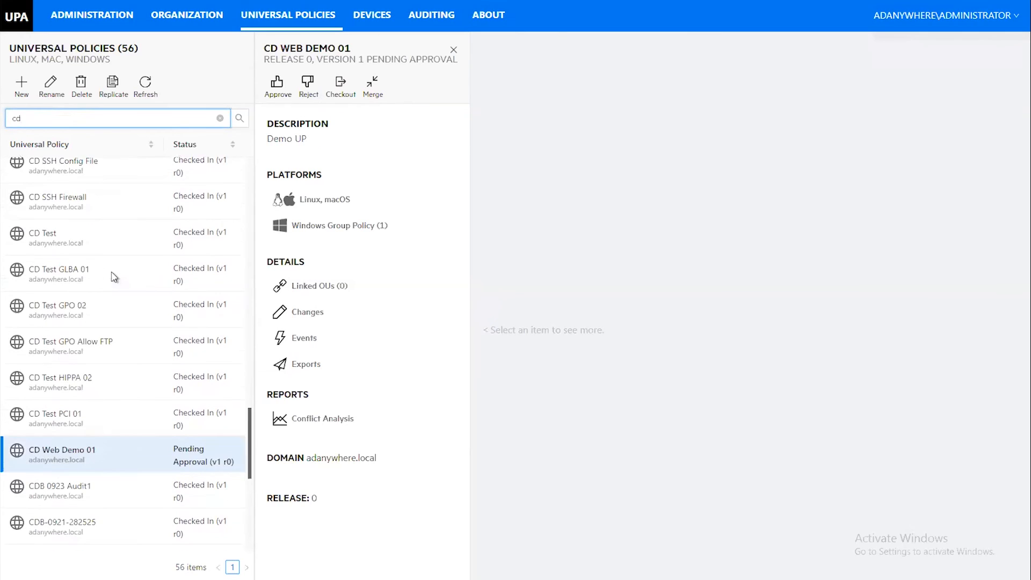
scroll(111, 274, "down", 2)
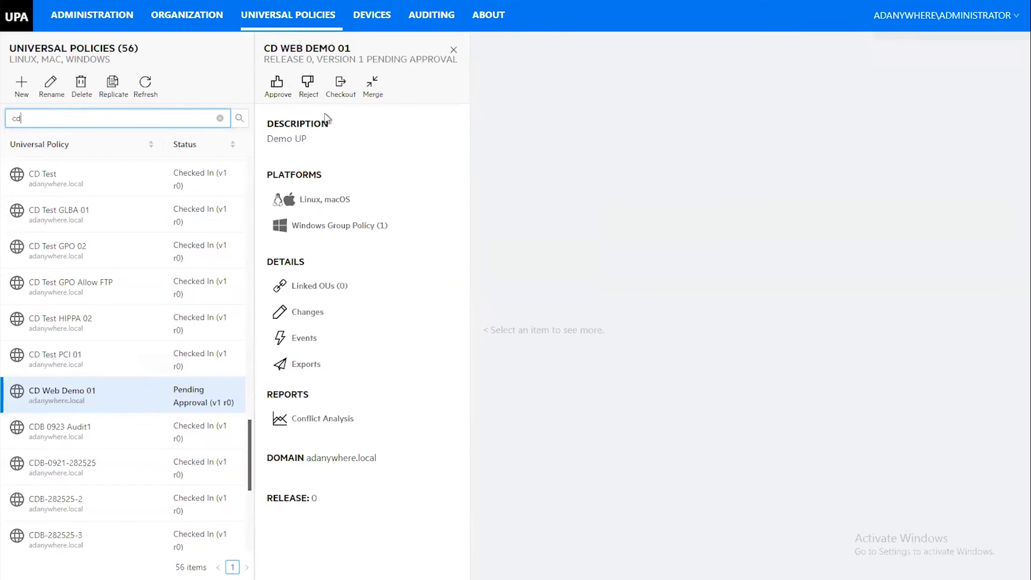
View the Minimum password length setting in the Windows security settings of the pending CD Web Demo 01.
left_click(344, 230)
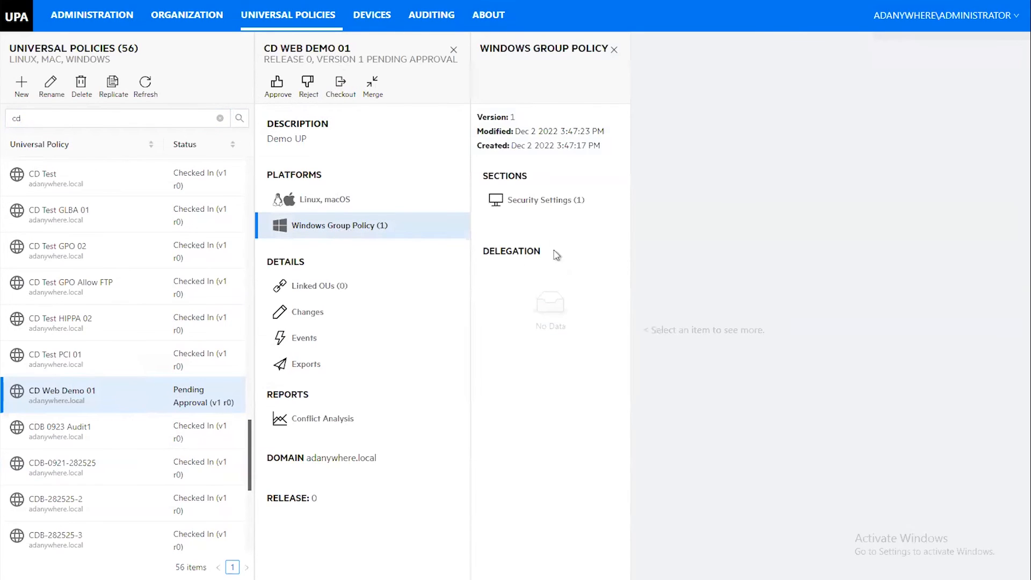
left_click(538, 206)
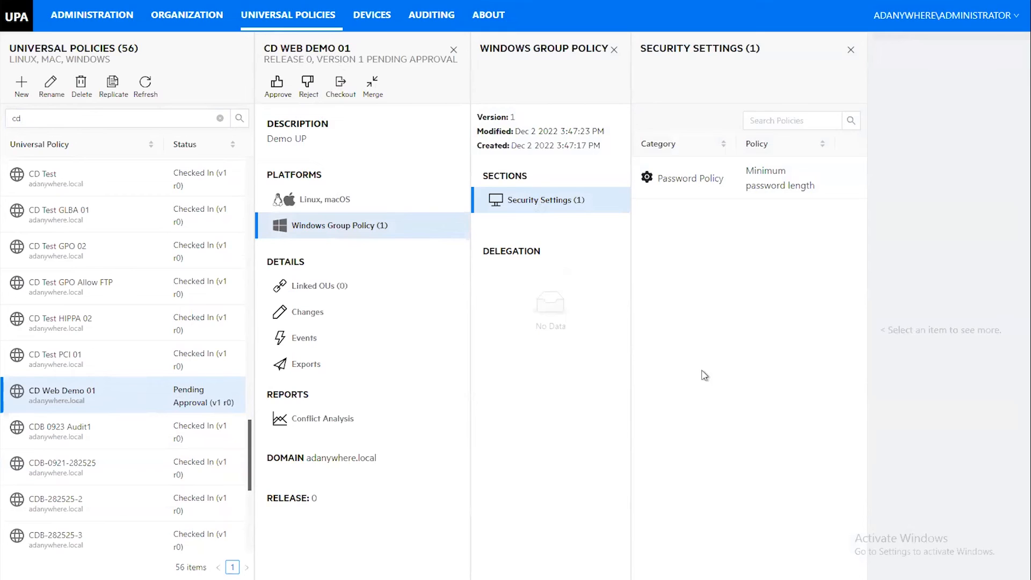
left_click(745, 188)
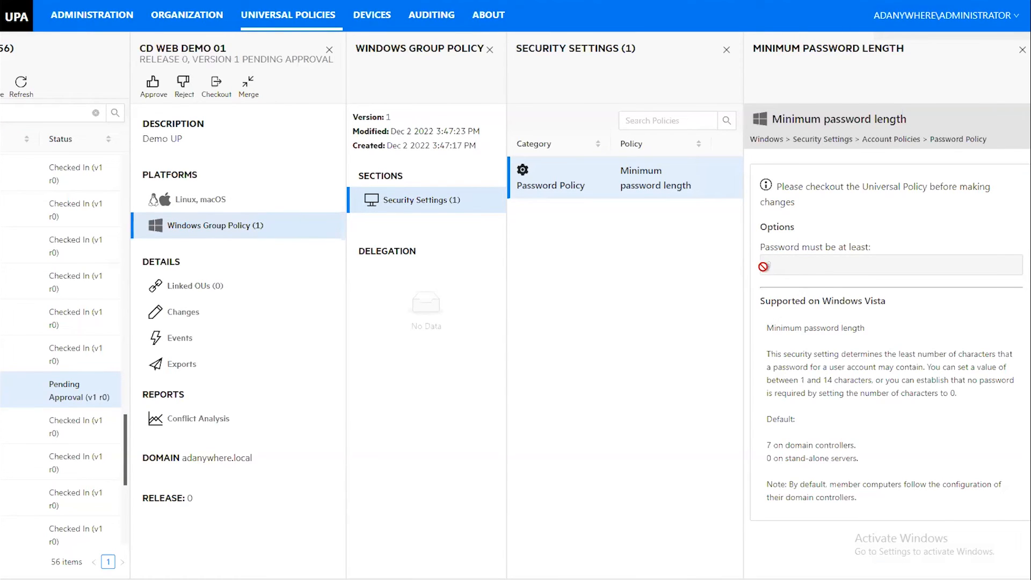
Examine the conflict check for approving CD Web Demo 01, and leave the approval without granting it.
left_click(153, 88)
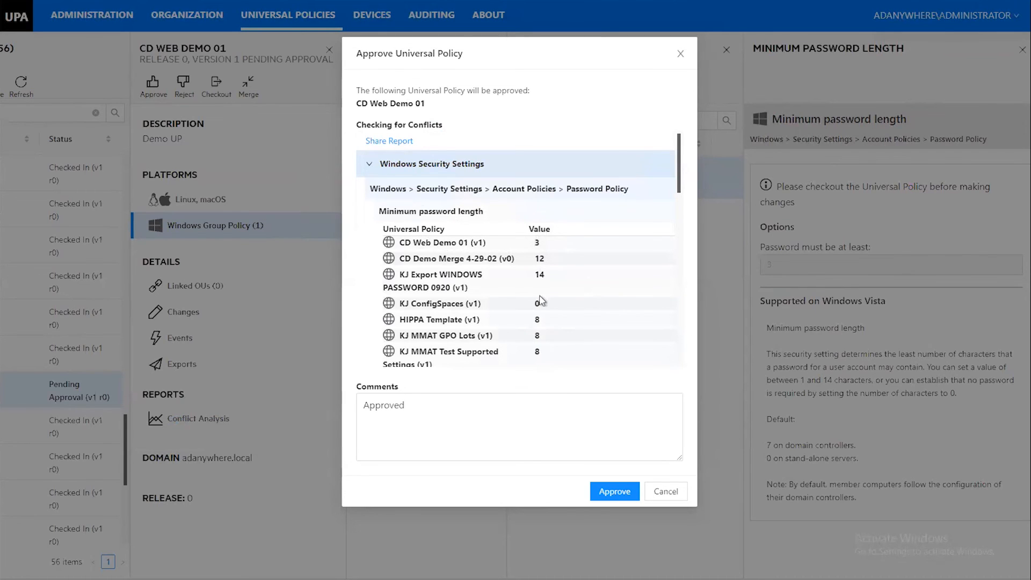
scroll(540, 298, "down", 8)
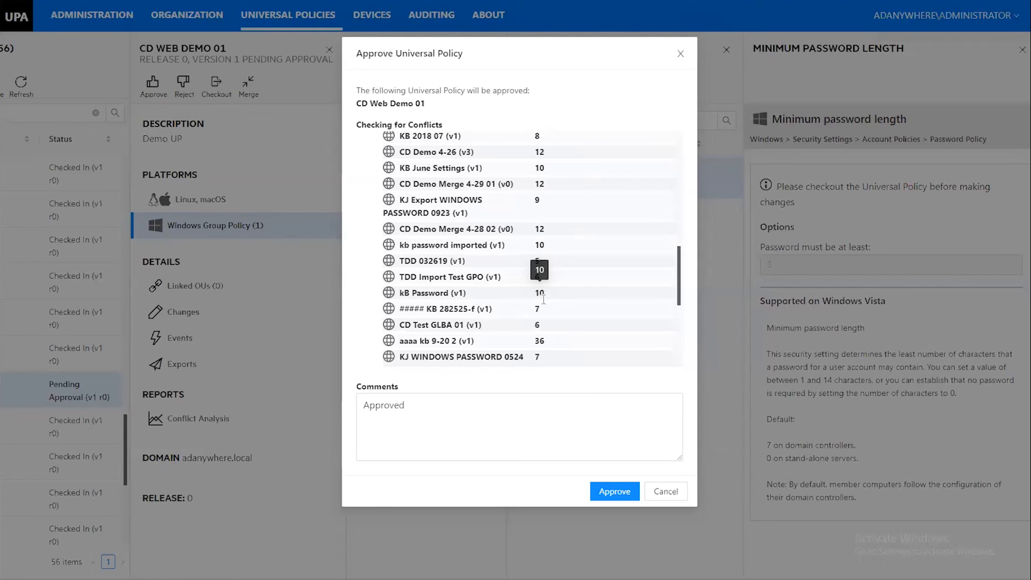
scroll(528, 239, "up", 8)
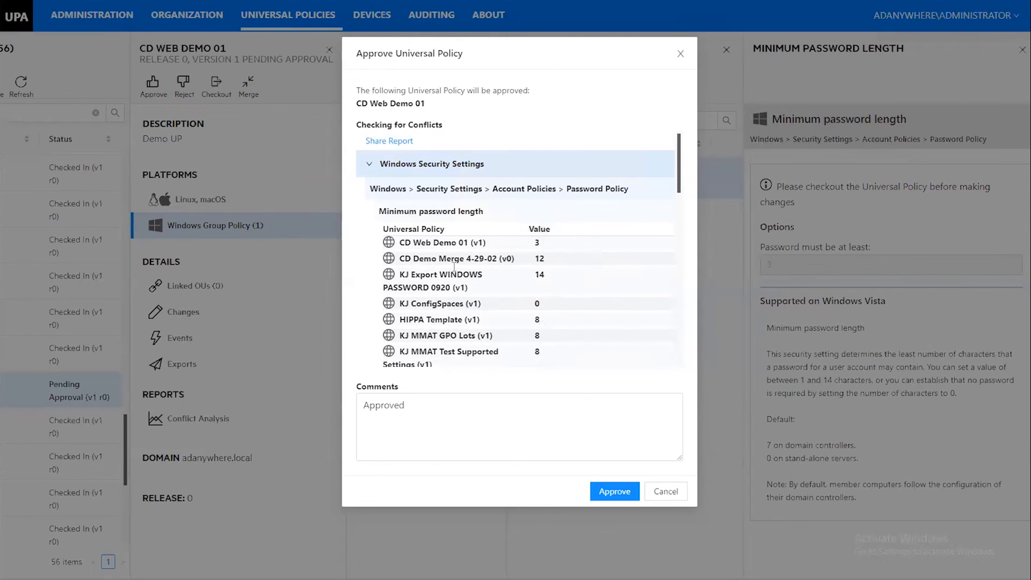
scroll(519, 280, "down", 6)
scroll(519, 280, "up", 6)
left_click(666, 492)
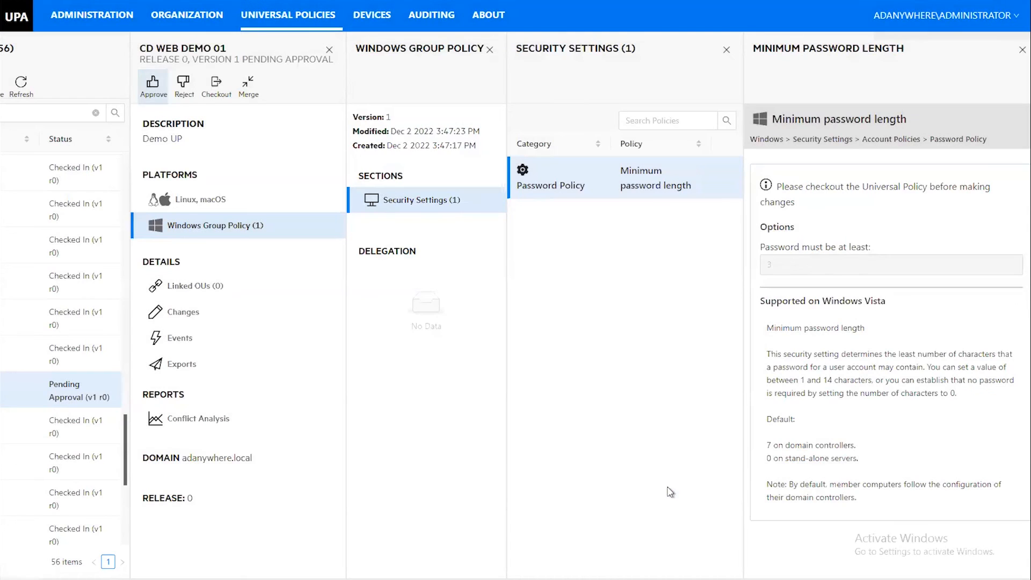
Reject CD Web Demo 01 with the comment "Length of 3? No way".
left_click(182, 85)
left_click(440, 135)
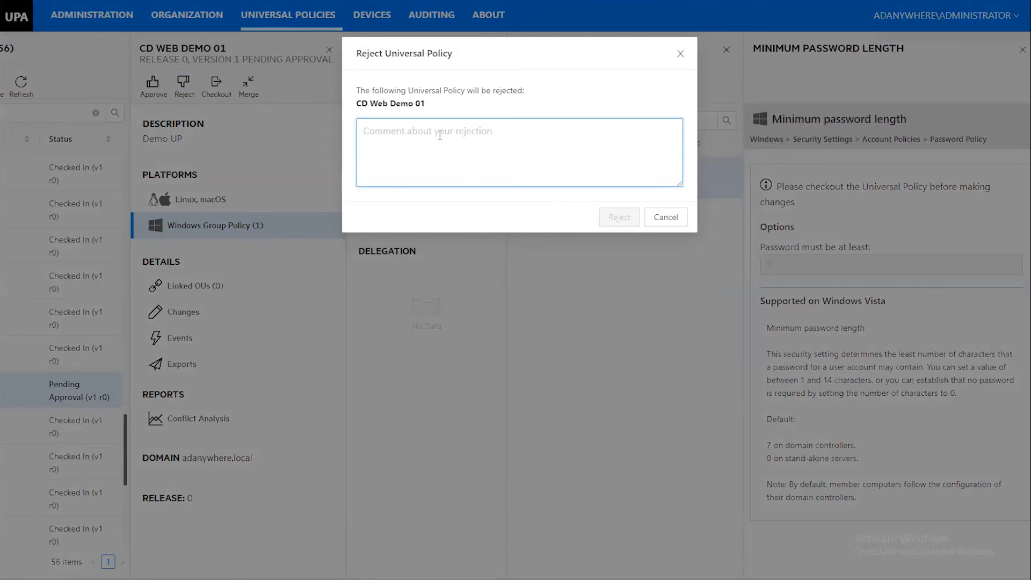
type("L")
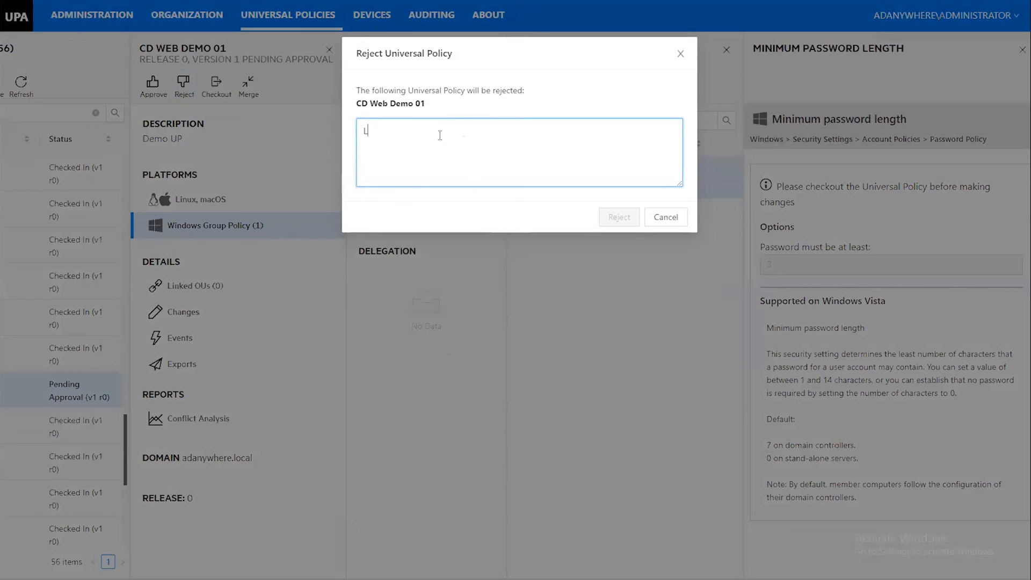
type("enght of 3? No way")
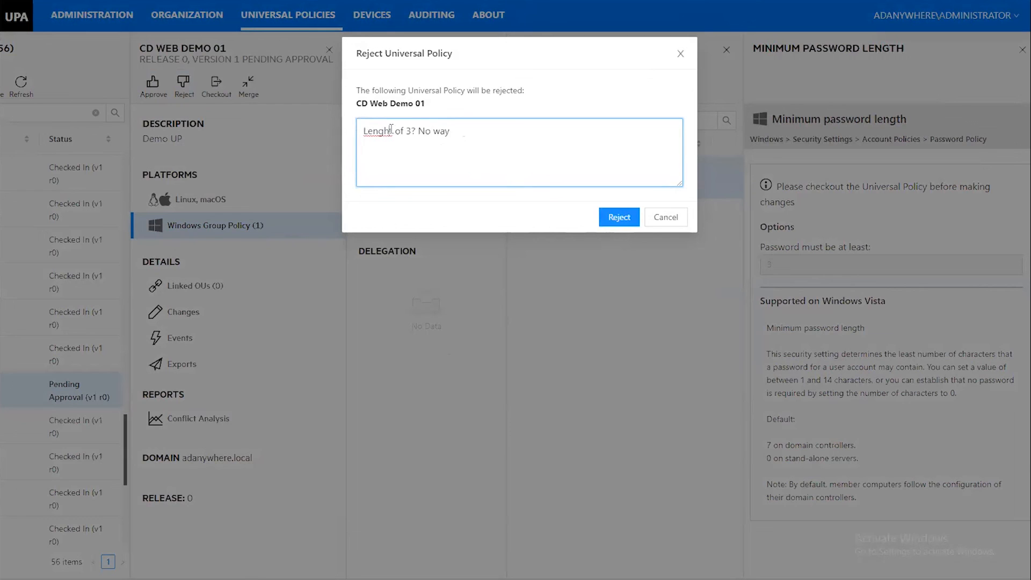
key("BackSpace")
key("BackSpace")
type("th")
left_click(625, 219)
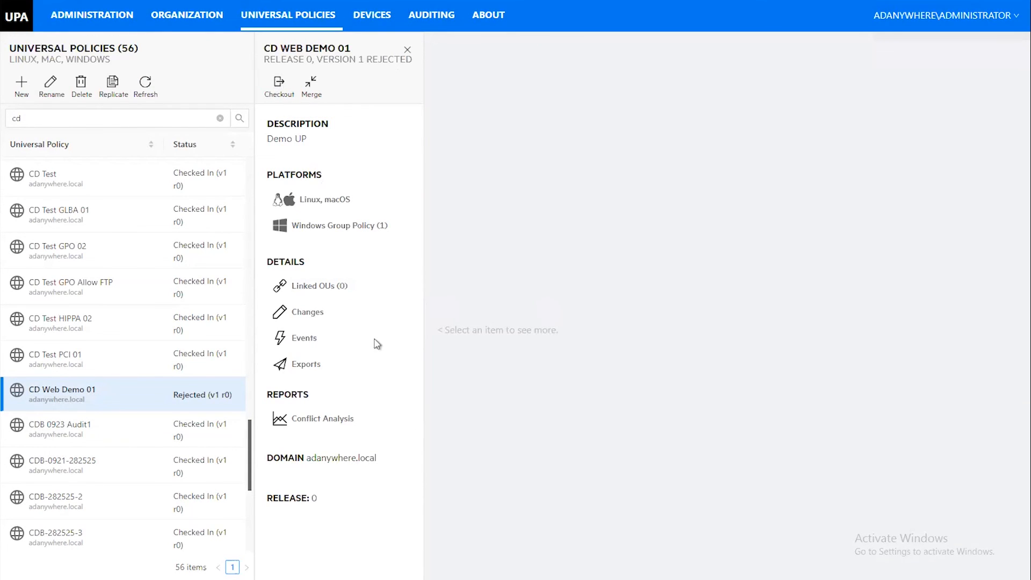
Examine the event history of CD Web Demo 01, including the times and comments.
left_click(312, 338)
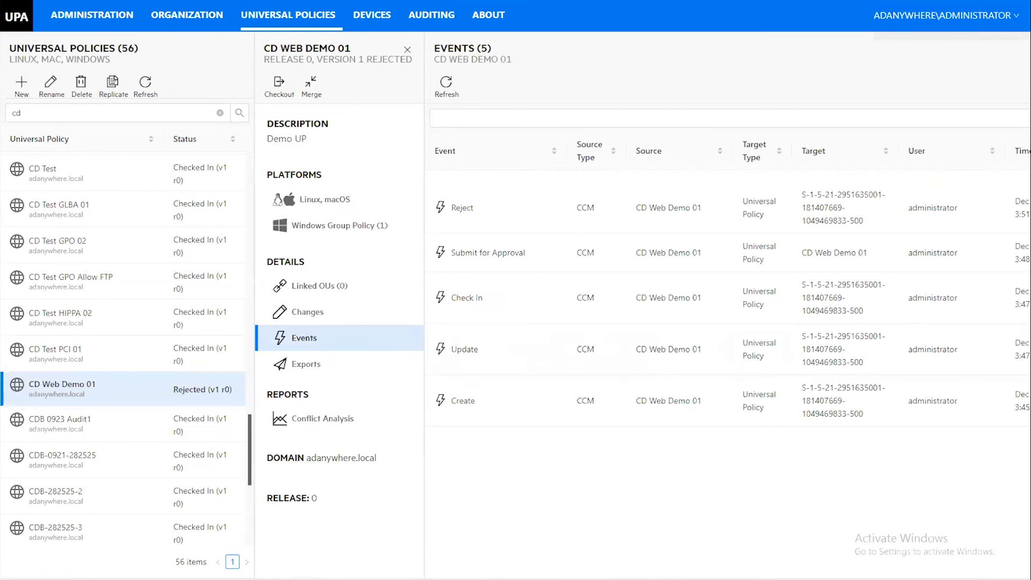
scroll(727, 300, "right", 19)
scroll(516, 300, "left", 19)
scroll(516, 305, "right", 6)
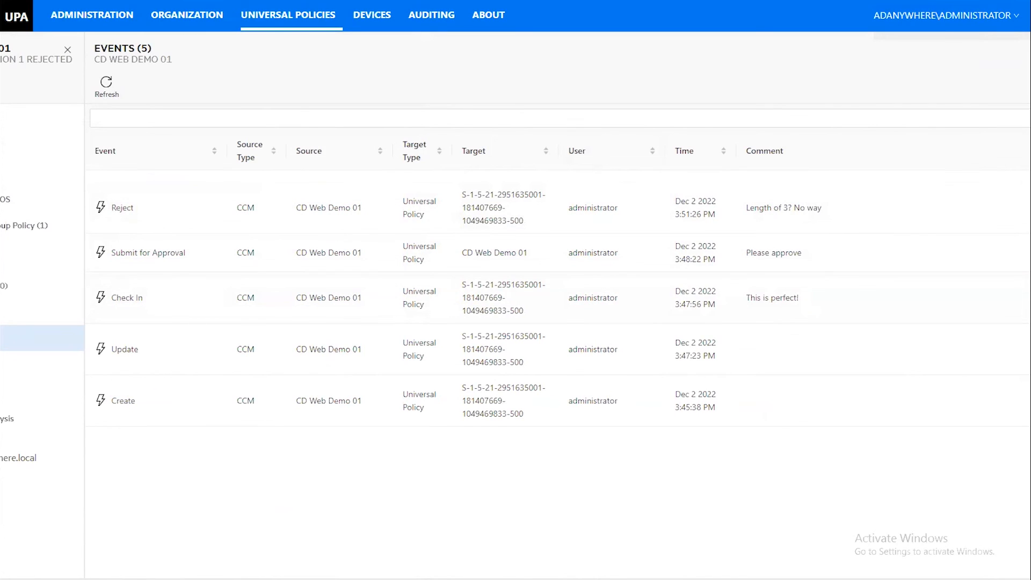
left_click_drag(344, 579, 41, 579)
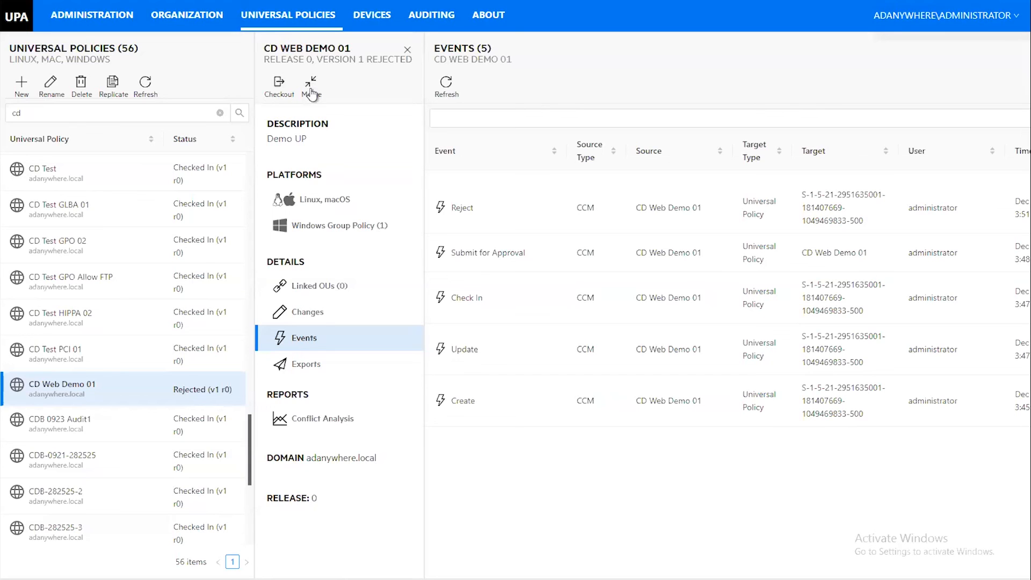
Look over the device inventory and the audited sessions and events, including the events of the Dec 2 2022 3:22:48 PM session.
left_click(385, 23)
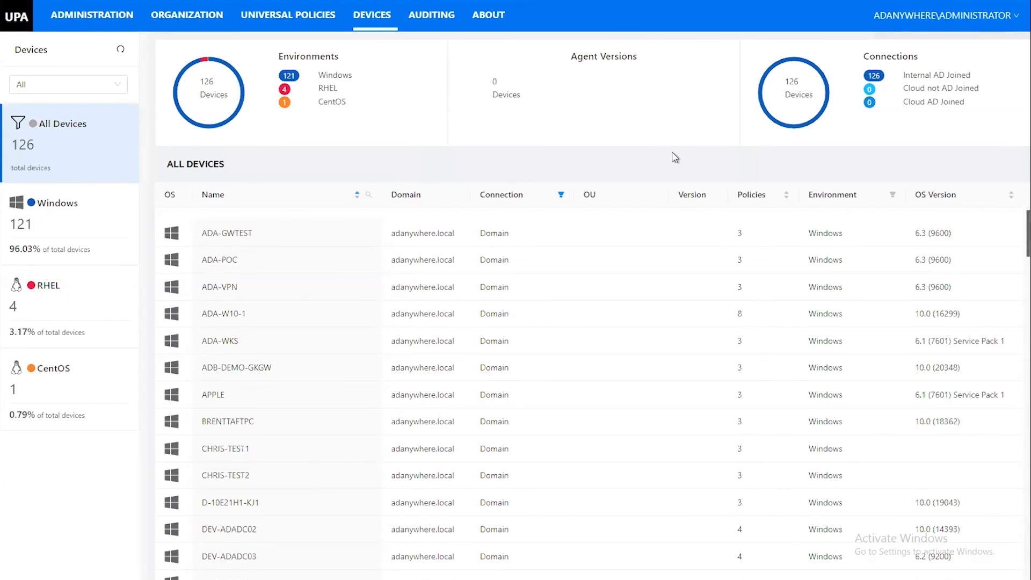
left_click(438, 17)
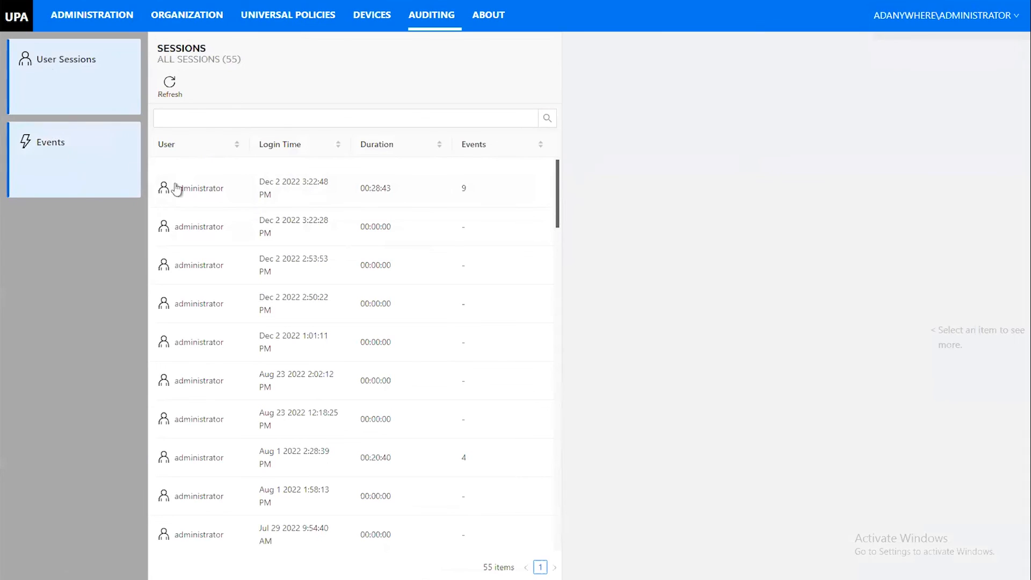
left_click(355, 189)
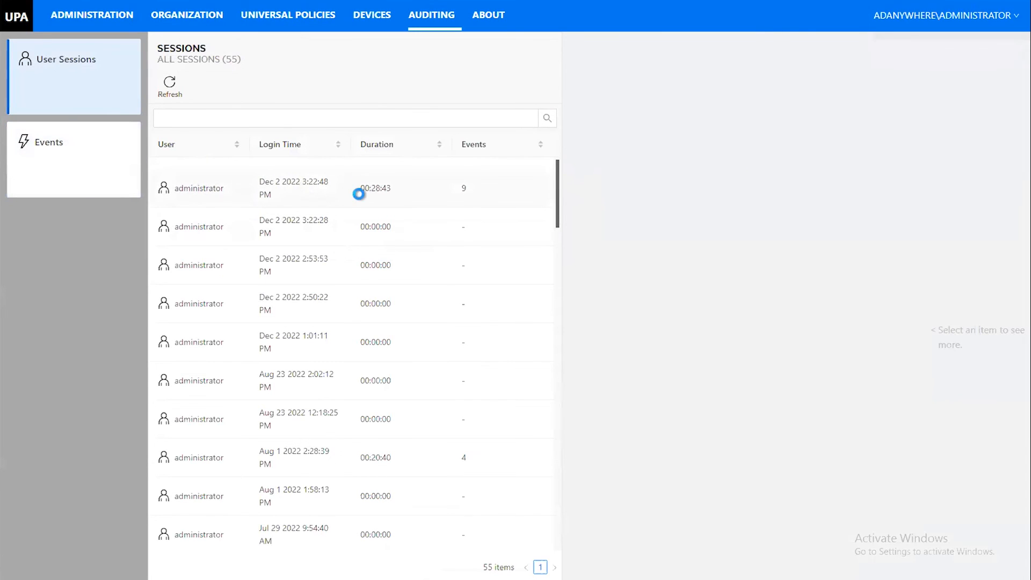
scroll(706, 278, "down", 2)
scroll(699, 274, "up", 2)
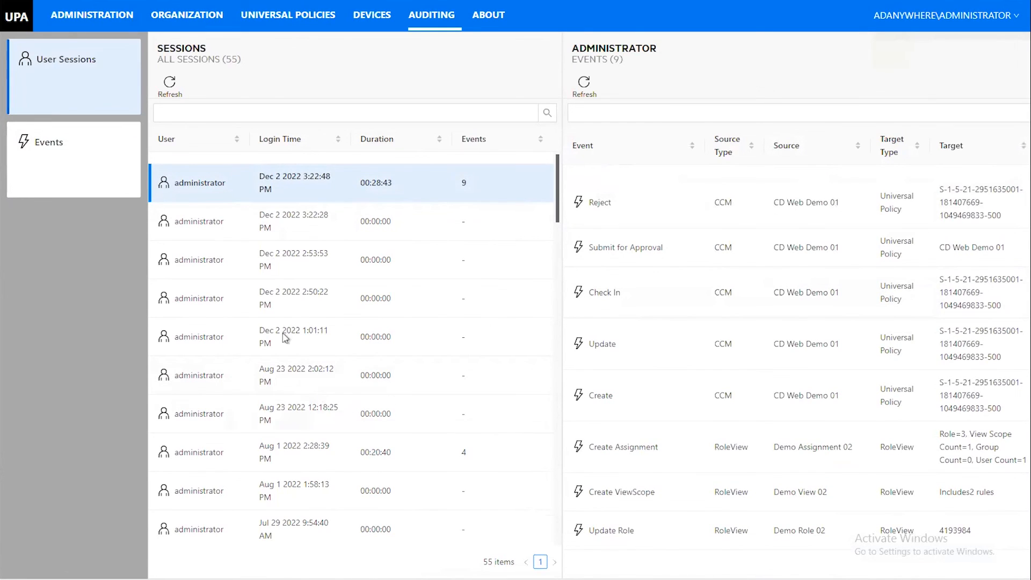
left_click(80, 157)
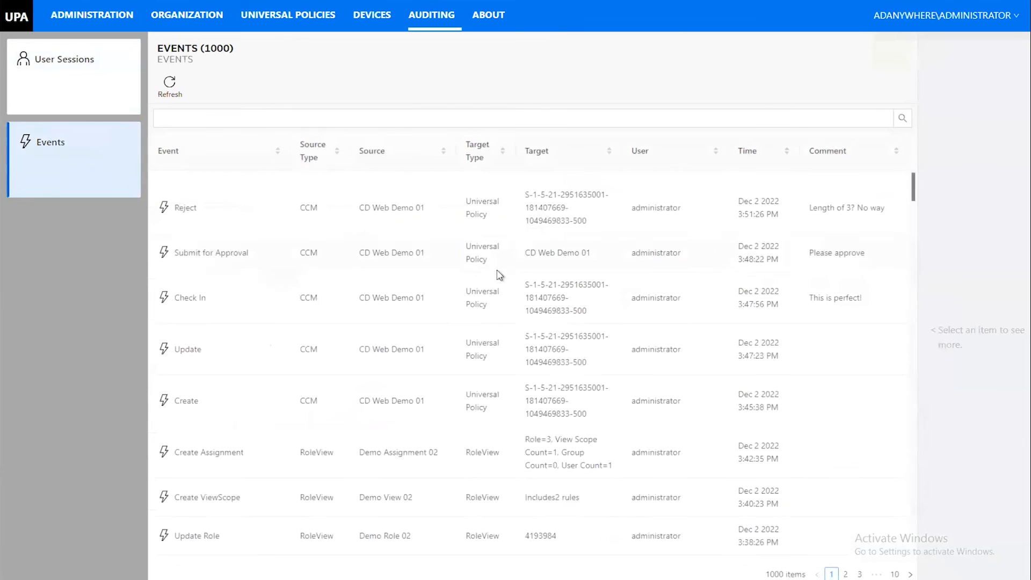
left_click(60, 83)
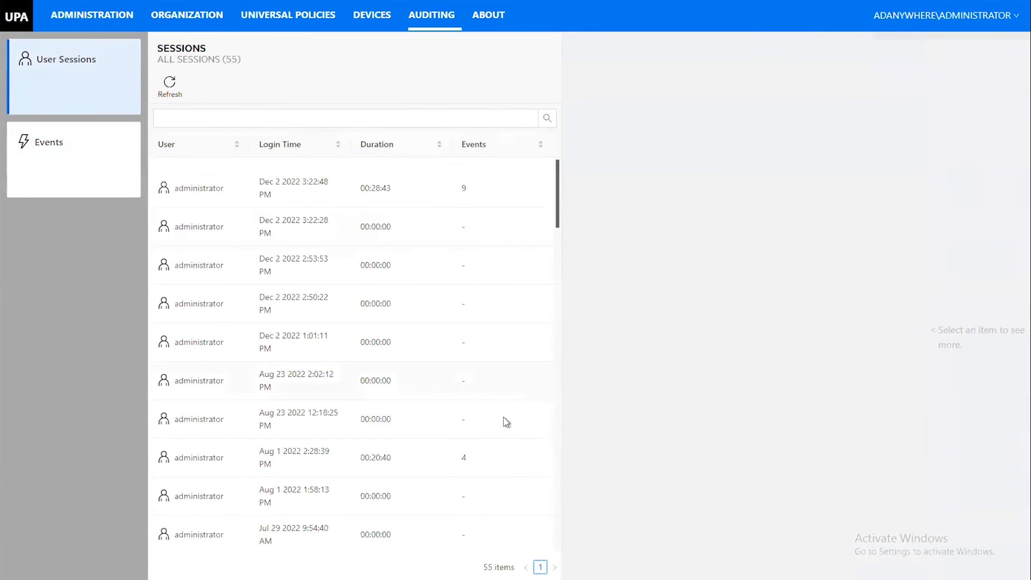